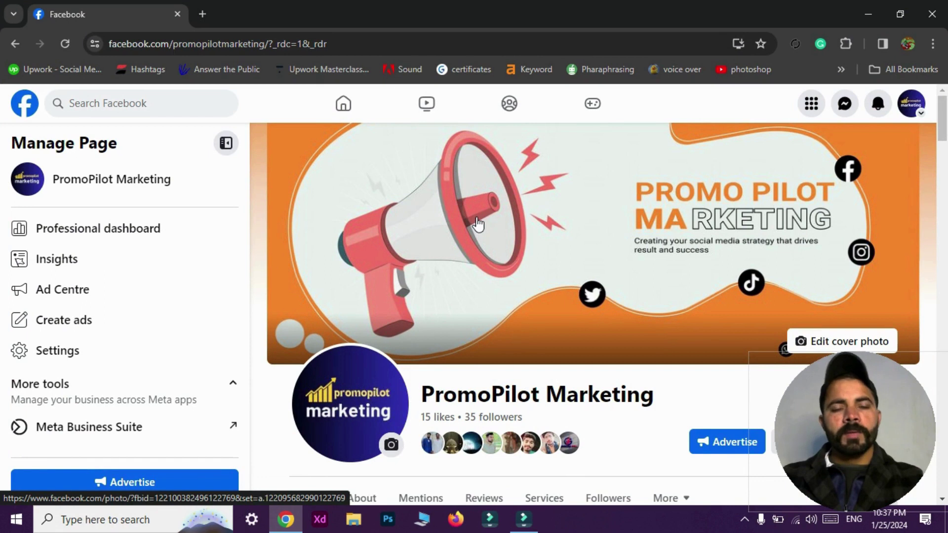
- Open Meta Business Suite for the PromoPilot Marketing page and check its business account list
click(913, 117)
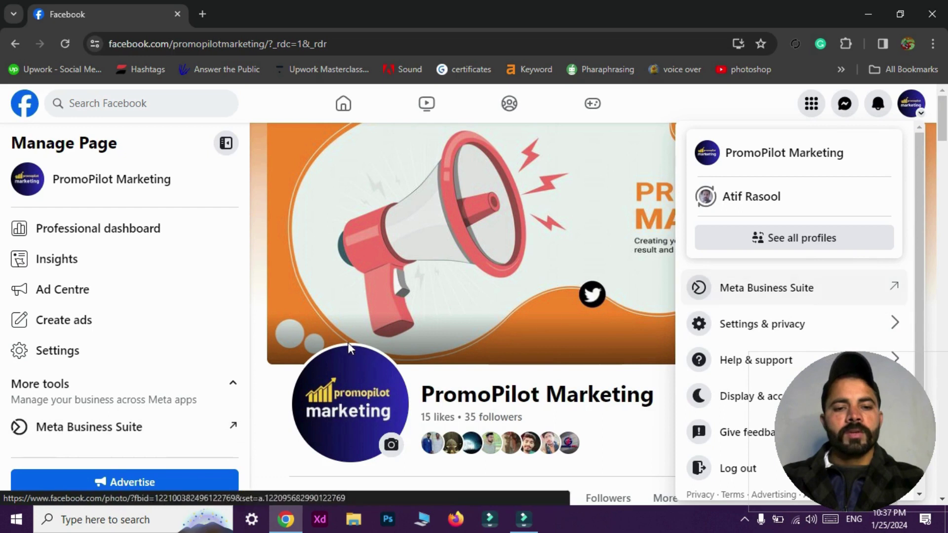
click(149, 433)
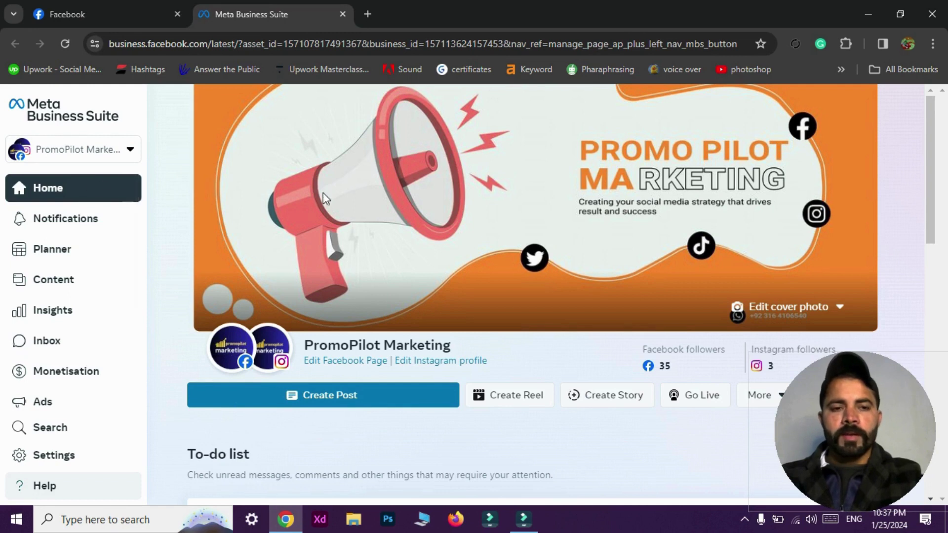
click(131, 150)
click(153, 146)
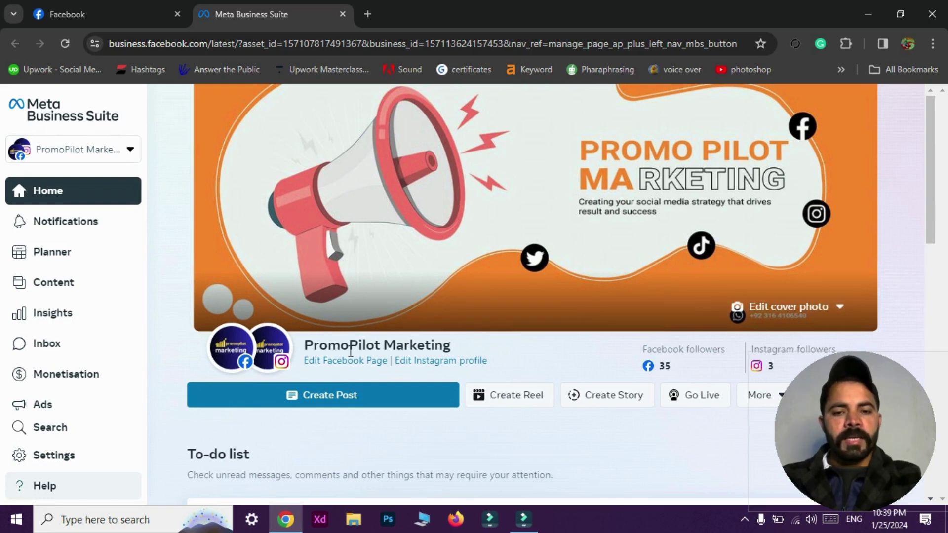
- Examine the Home page: linked accounts, followers, additional creation options, to-do list, marketing content, audience growth and news sections
mouse_move(281, 365)
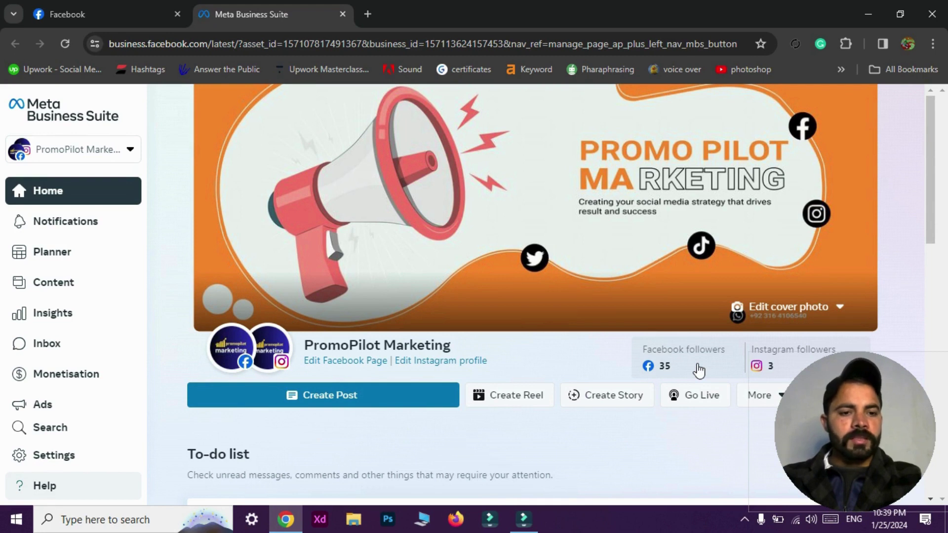
scroll(698, 370, down, 1)
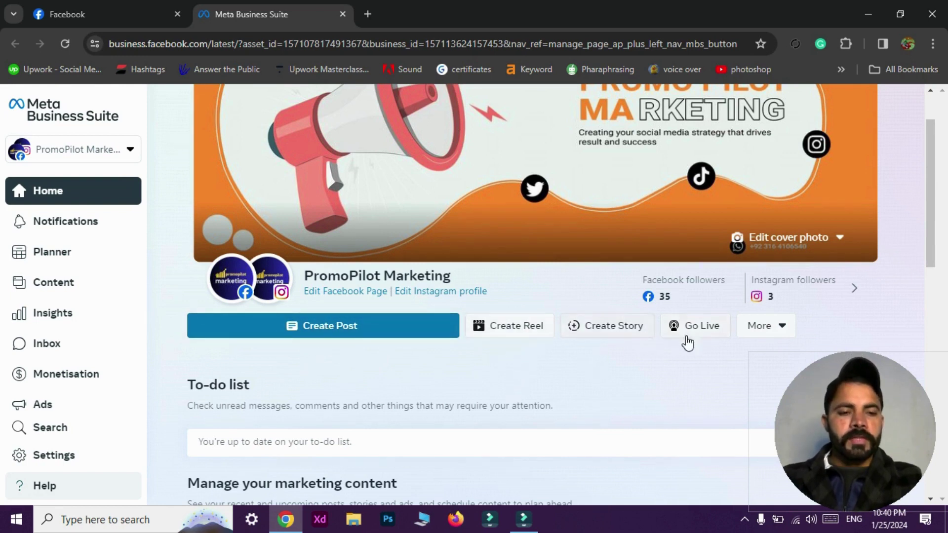
click(782, 327)
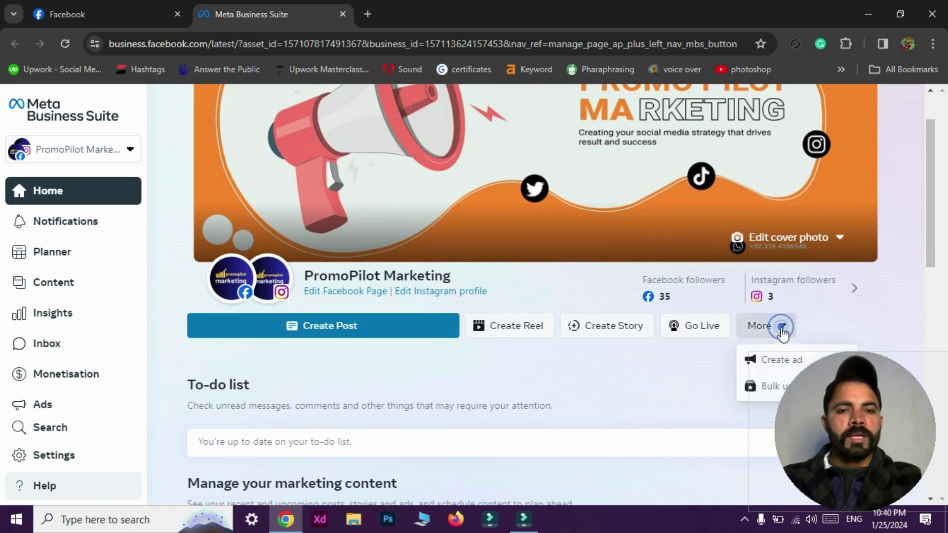
click(677, 354)
scroll(410, 316, down, 3)
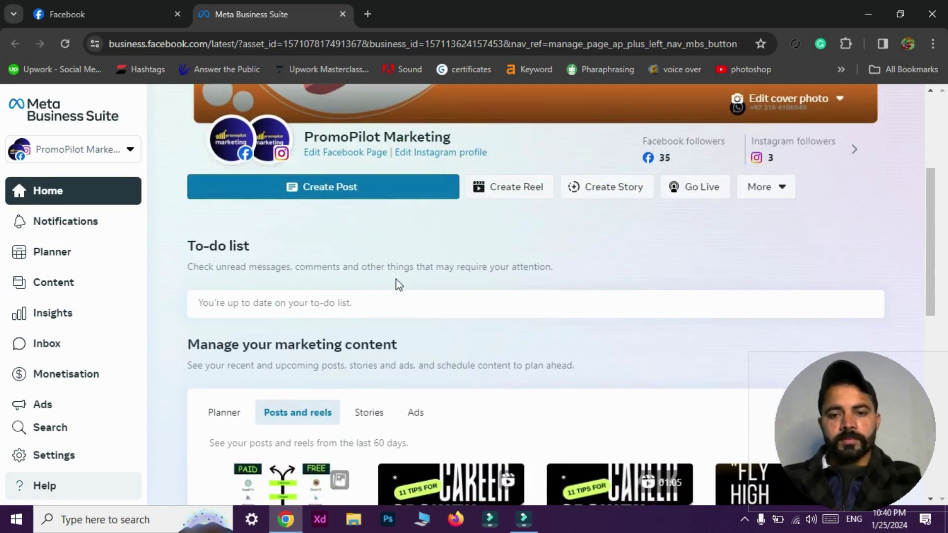
scroll(399, 285, down, 4)
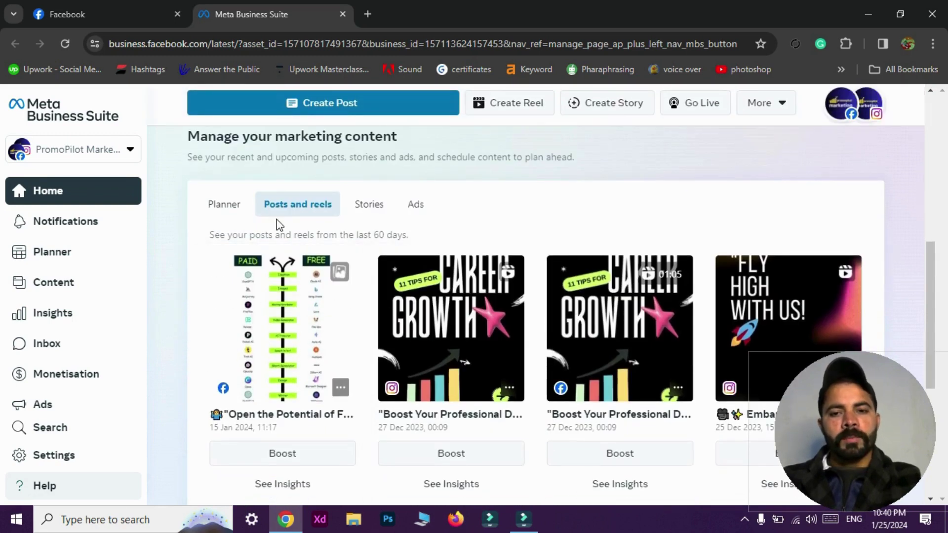
scroll(404, 303, down, 4)
scroll(307, 269, up, 2)
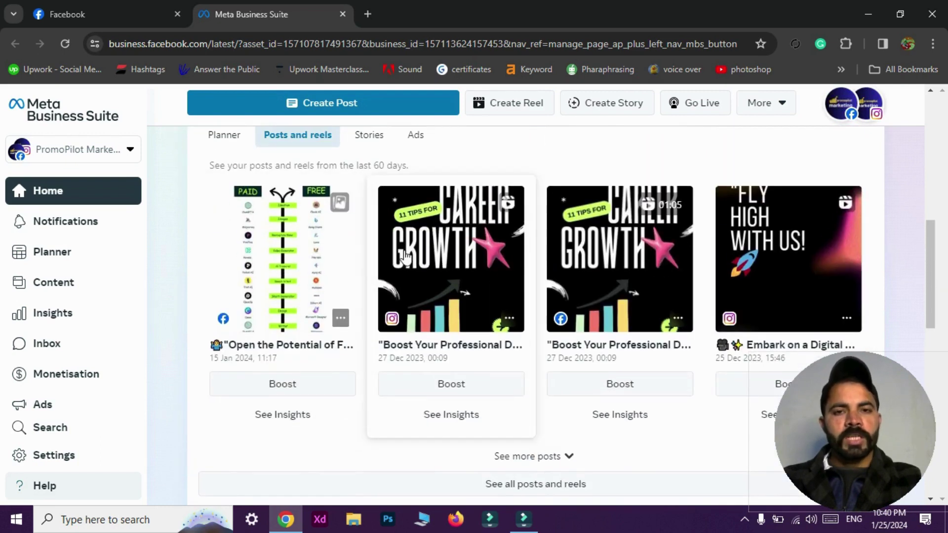
scroll(345, 283, down, 10)
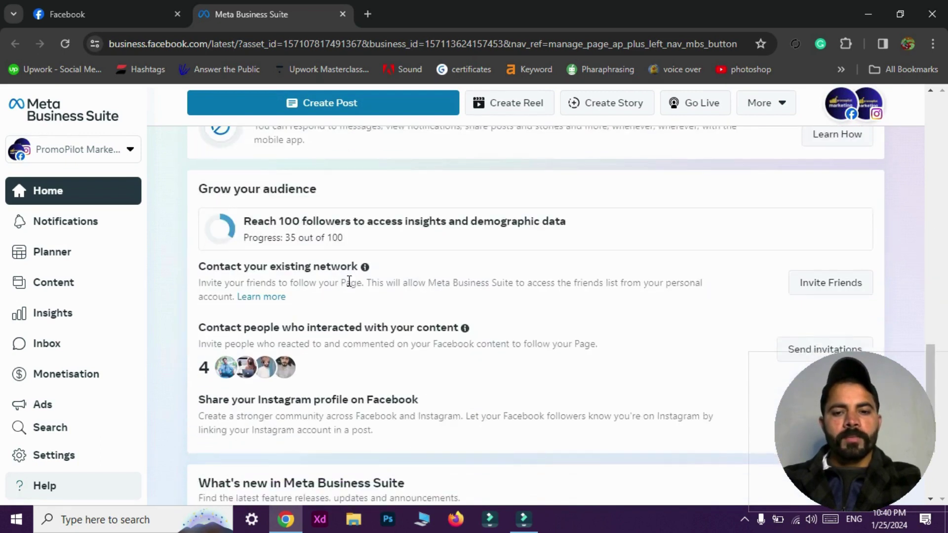
scroll(291, 282, down, 2)
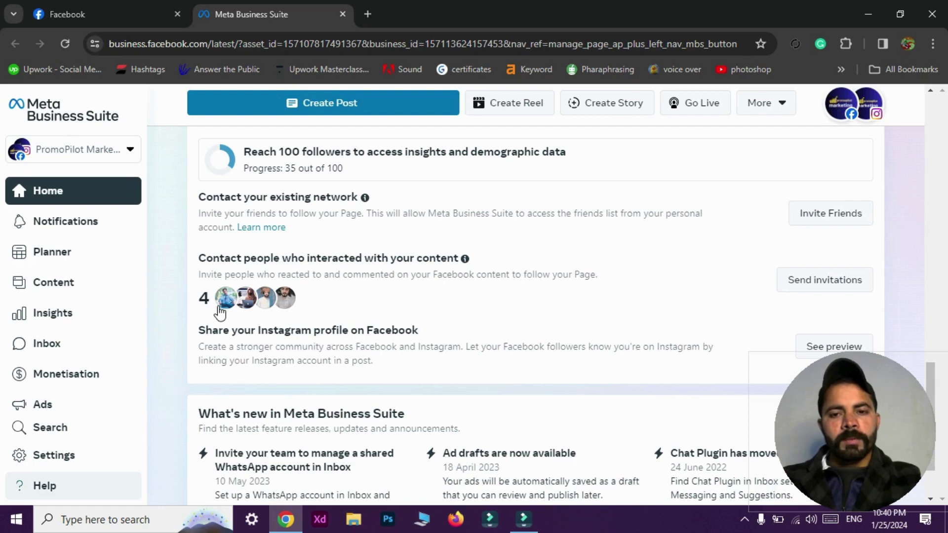
scroll(285, 307, down, 2)
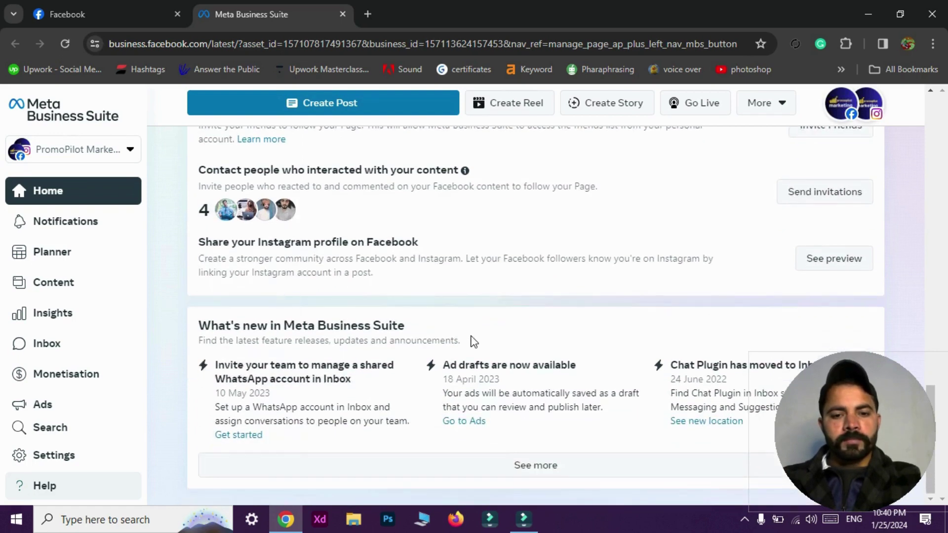
scroll(365, 311, up, 8)
scroll(365, 311, up, 10)
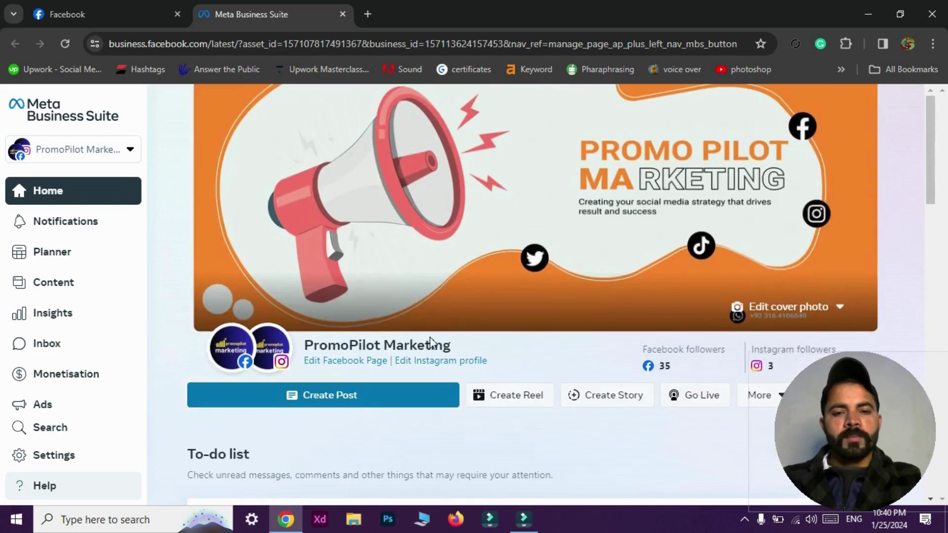
- Start a new post and check that both the PromoPilot Marketing Facebook page and promopilotmarketing Instagram account are selected as destinations
scroll(407, 467, down, 3)
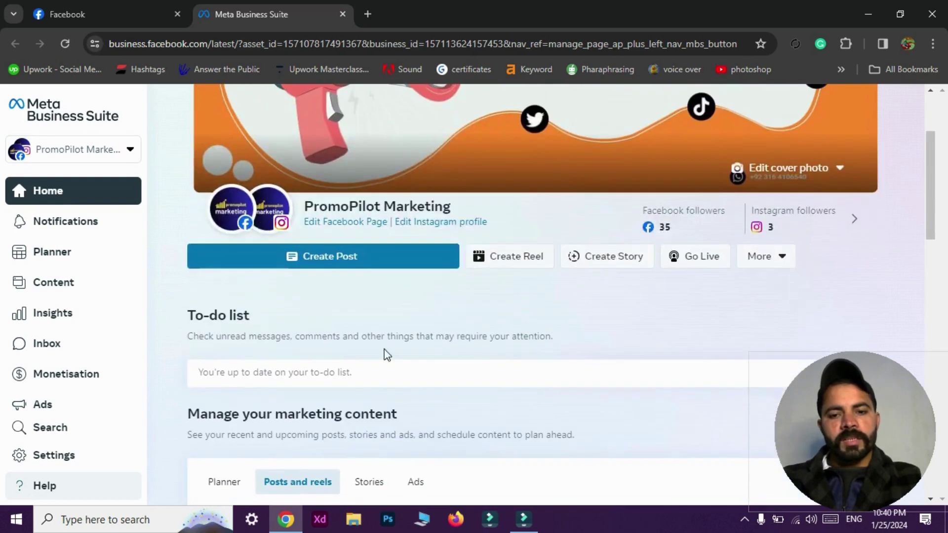
click(328, 267)
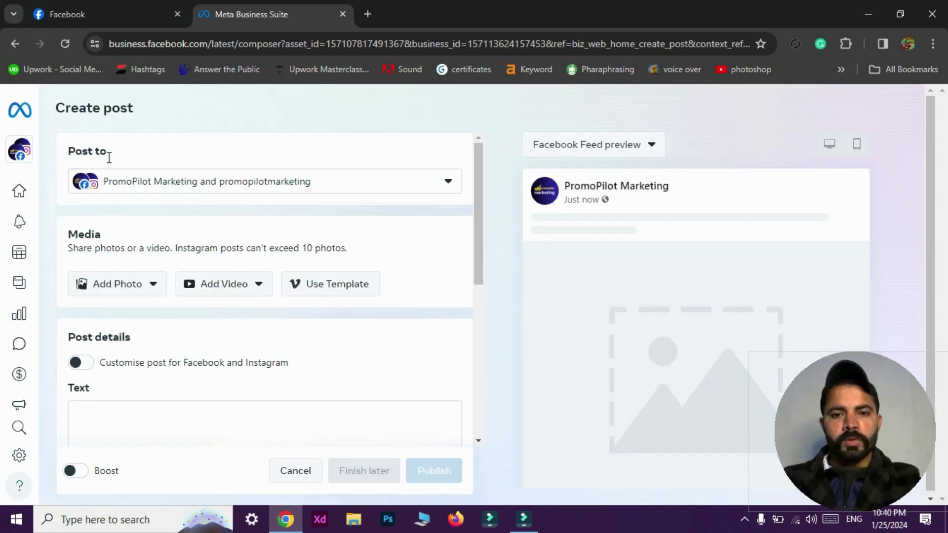
click(438, 185)
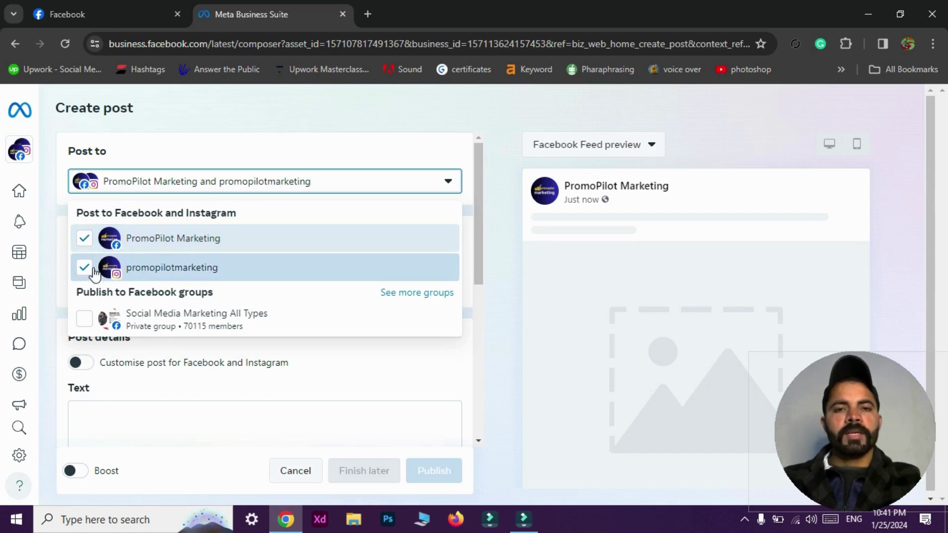
click(345, 145)
scroll(146, 322, down, 1)
scroll(148, 309, up, 1)
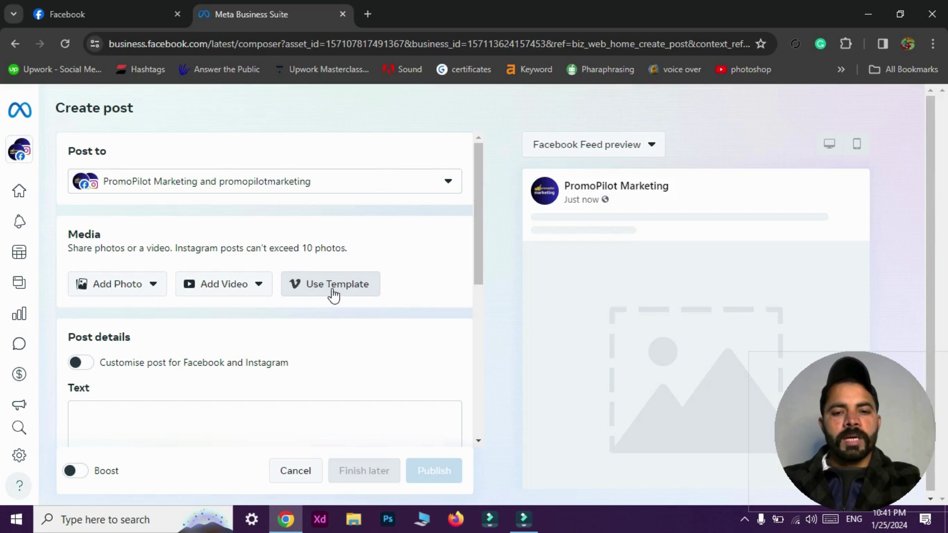
- Upload the photo muhammad-asyfaul-52oEAP8gcms-unsplash from the Pictures folder on the computer to the post
click(149, 288)
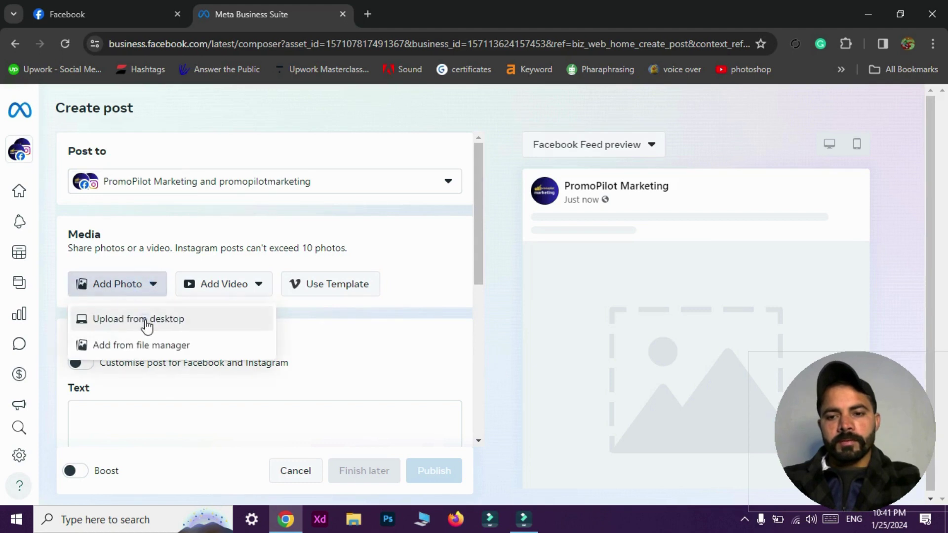
click(146, 319)
click(212, 282)
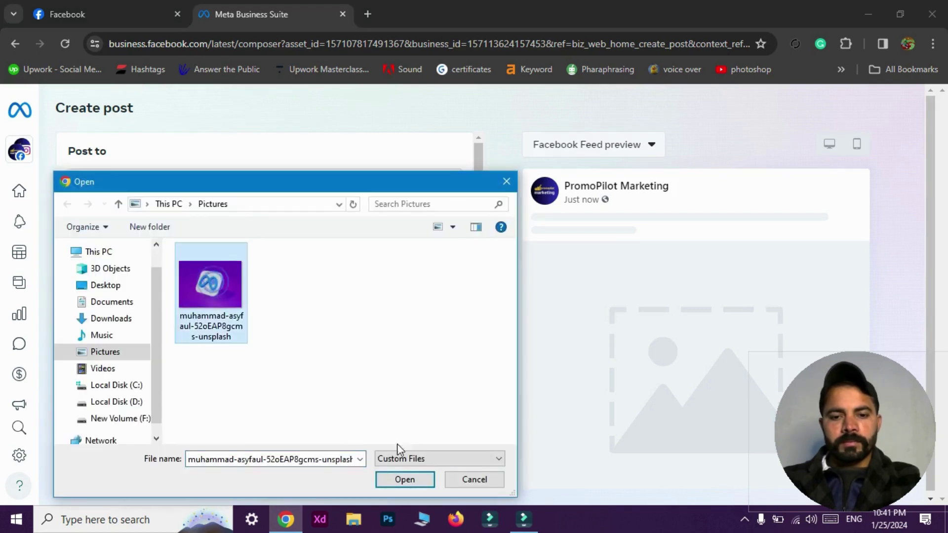
click(401, 480)
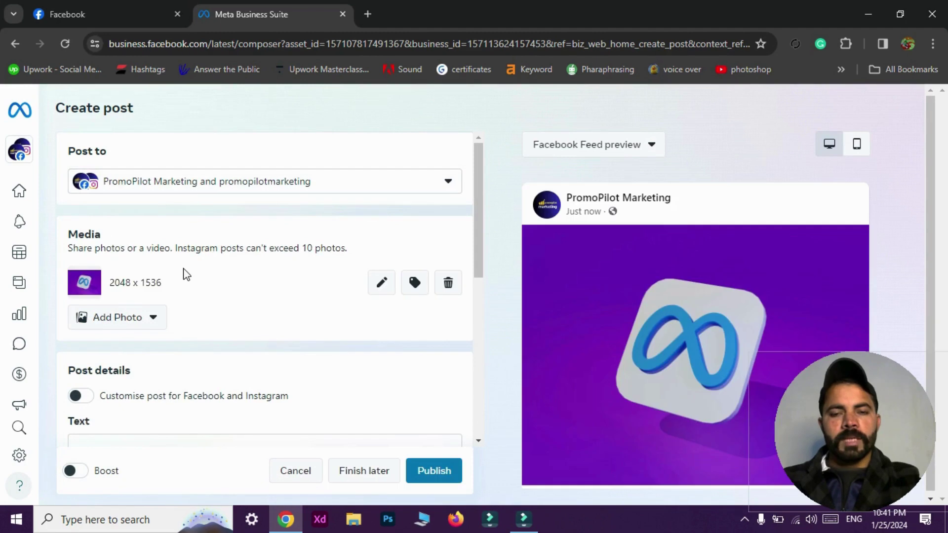
- Turn on separate customisation of the post details for Facebook and Instagram
scroll(181, 297, down, 1)
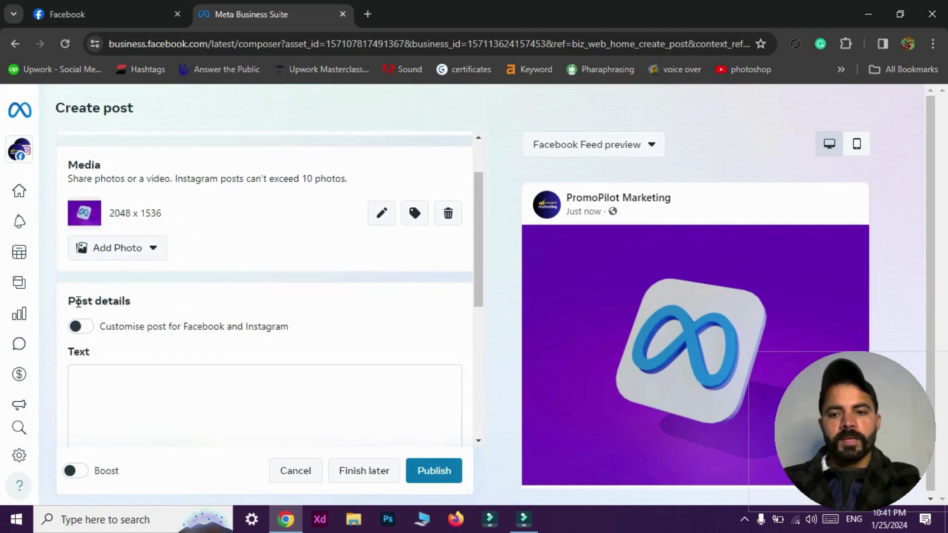
scroll(135, 321, down, 1)
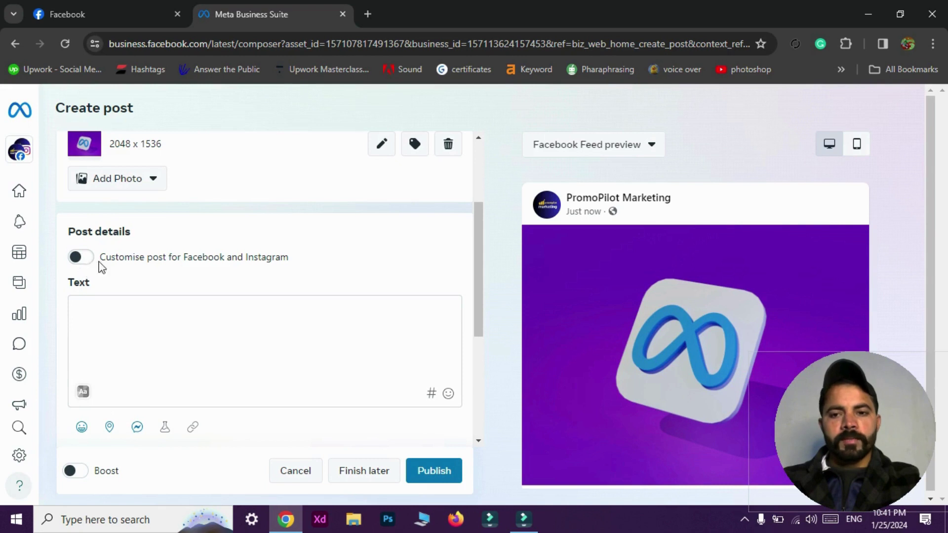
click(80, 257)
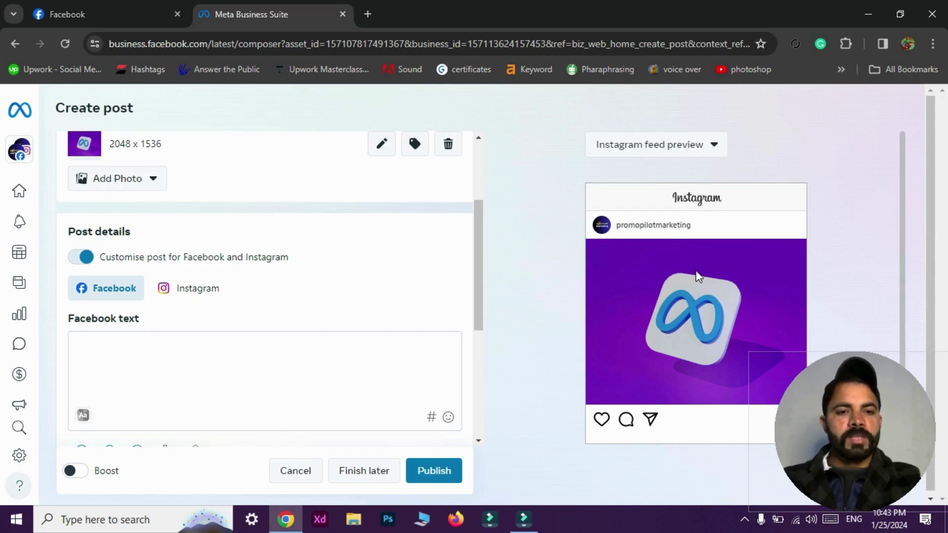
- Switch the post preview to the Facebook Feed and inspect the whole post
click(714, 146)
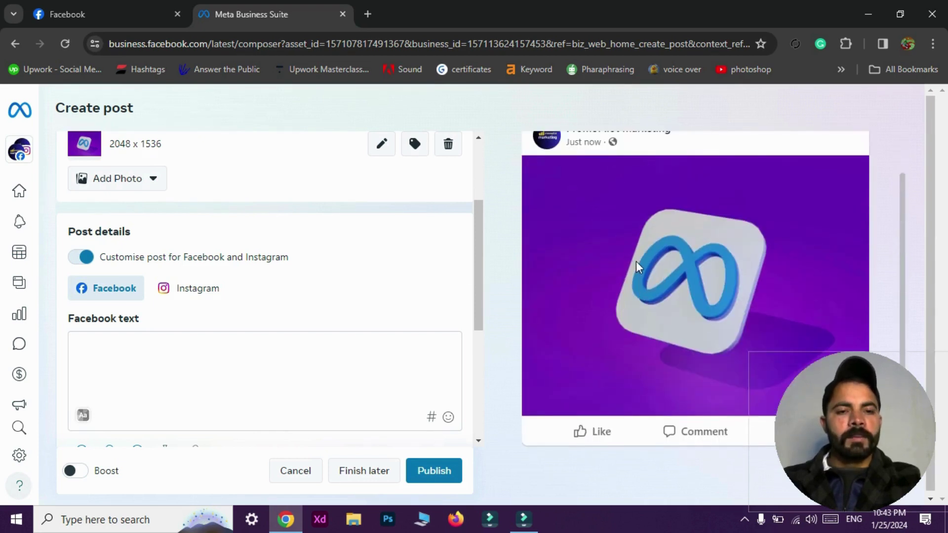
scroll(661, 326, down, 2)
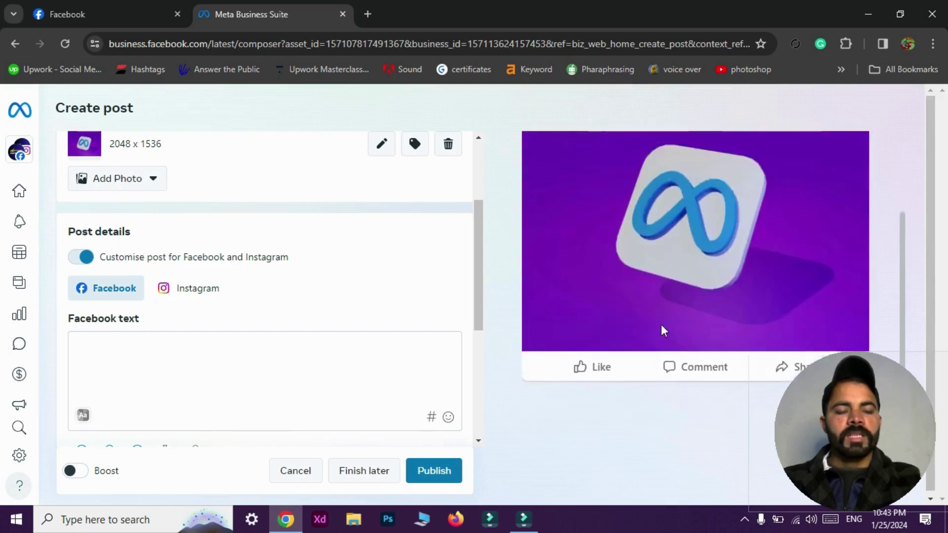
scroll(791, 272, up, 3)
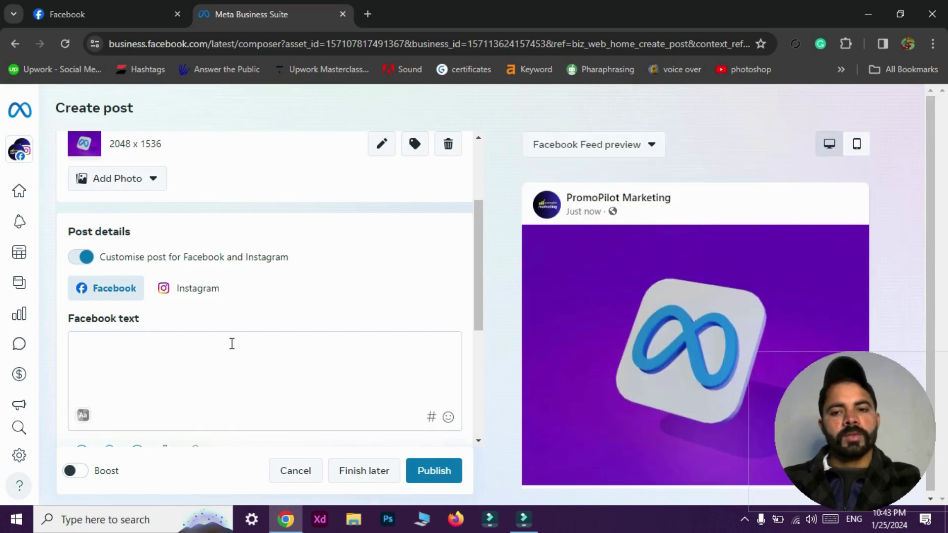
- Turn on date and time scheduling for the post
scroll(88, 271, down, 1)
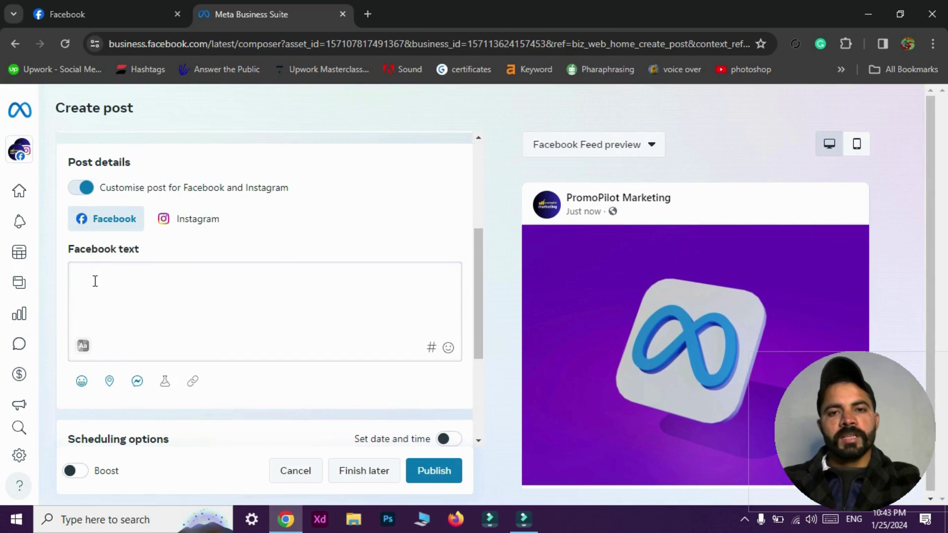
scroll(211, 290, down, 2)
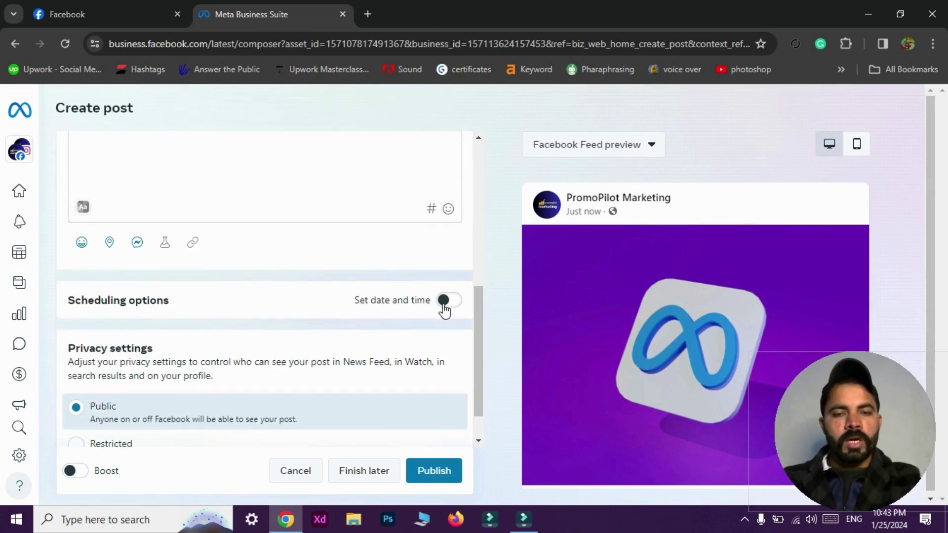
click(445, 301)
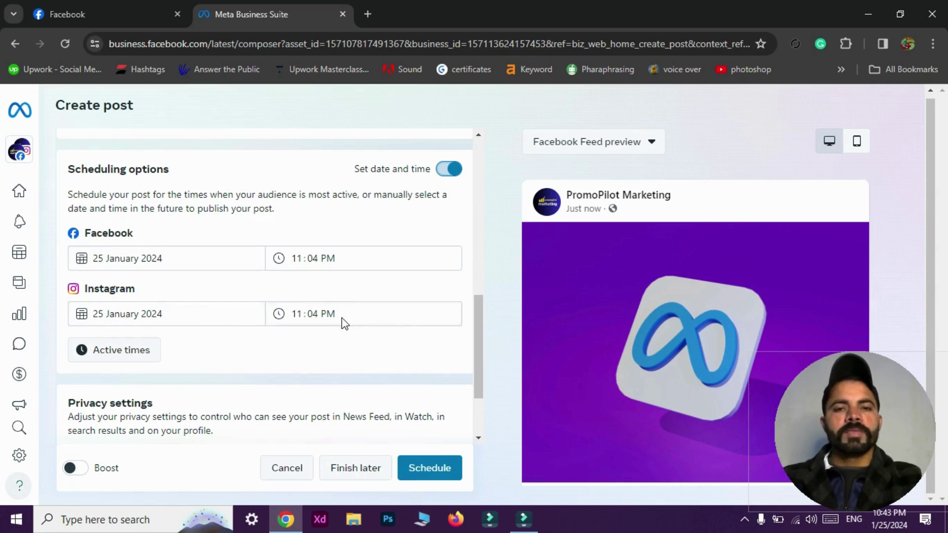
- Review the composer's media, post details, scheduling and privacy settings for the Facebook and Instagram post
scroll(394, 322, down, 2)
scroll(415, 313, up, 4)
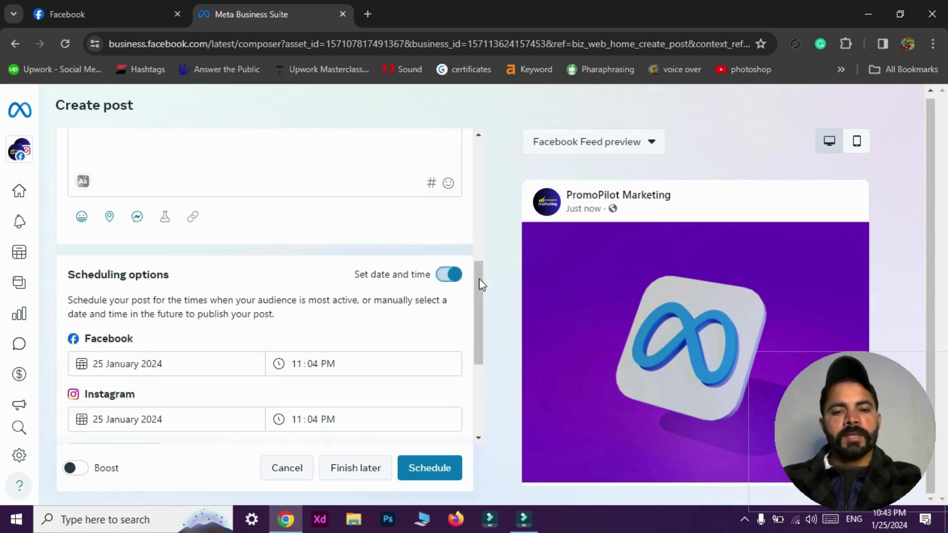
scroll(334, 286, up, 4)
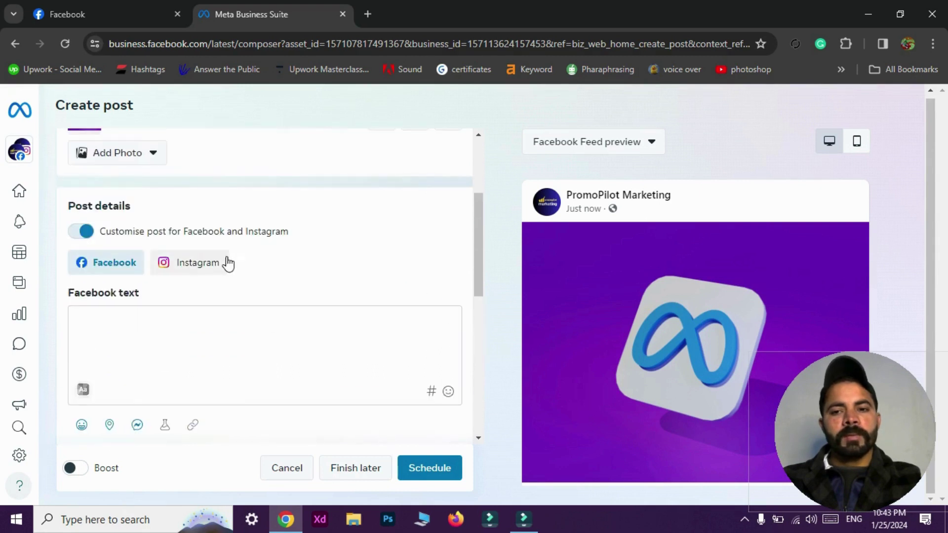
scroll(193, 255, up, 3)
scroll(287, 276, down, 3)
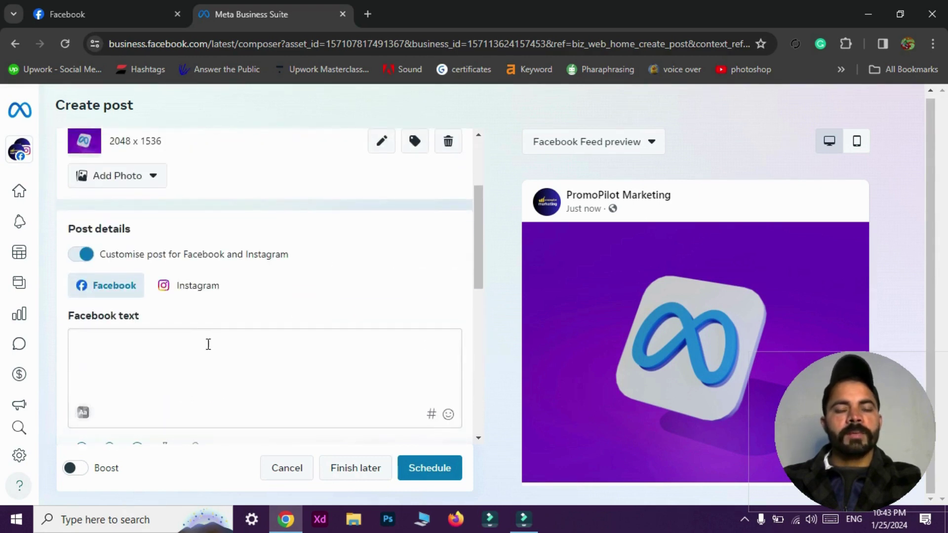
scroll(274, 340, down, 9)
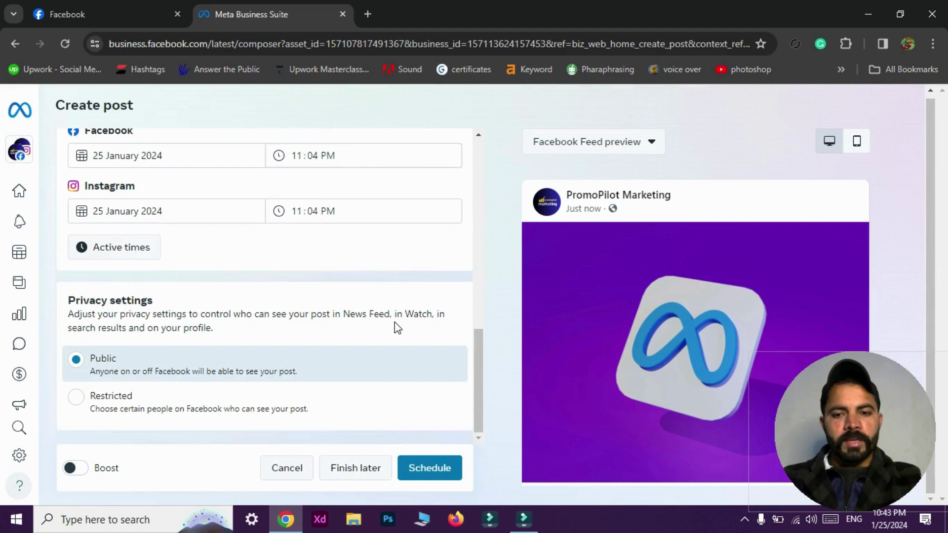
scroll(442, 290, up, 4)
scroll(434, 355, down, 4)
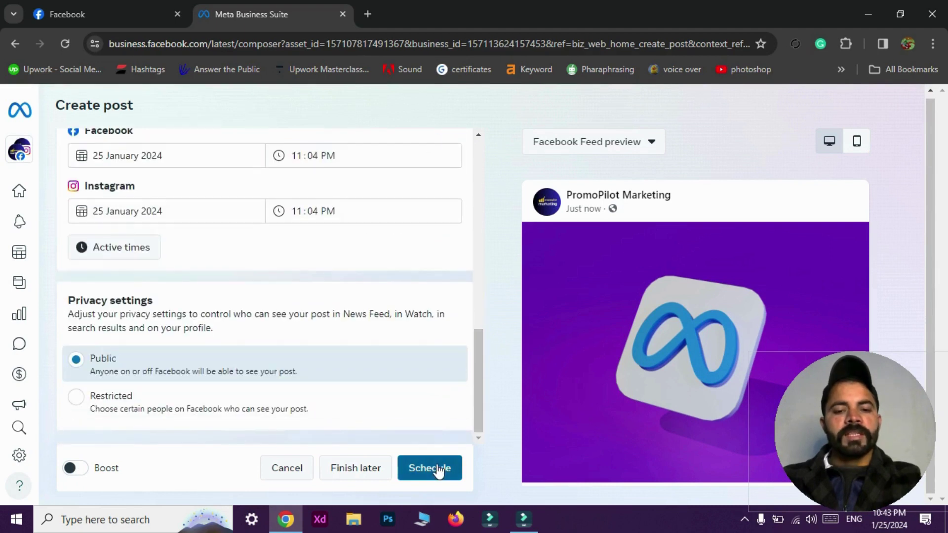
scroll(410, 346, up, 5)
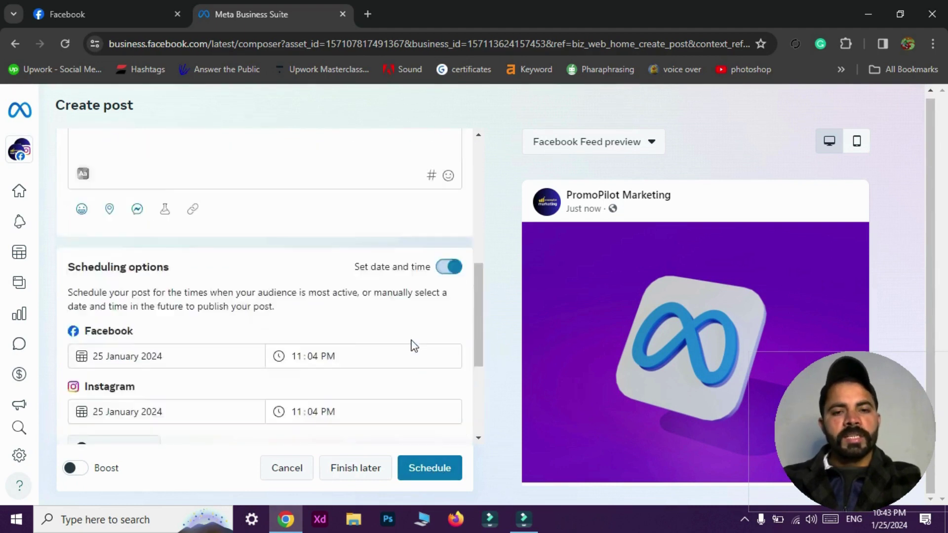
- Turn off date and time scheduling for the post and return to the beginning of the composer
click(447, 344)
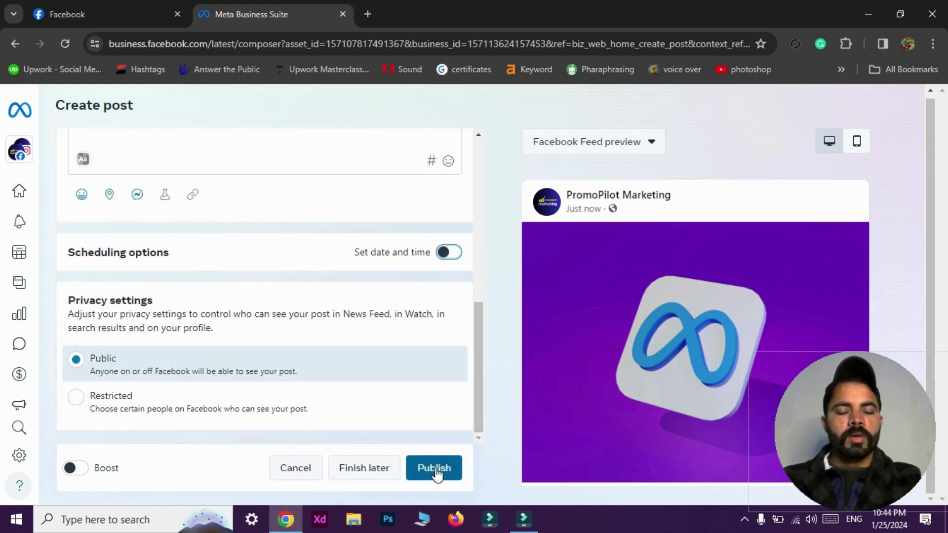
scroll(335, 357, up, 1)
scroll(336, 356, up, 5)
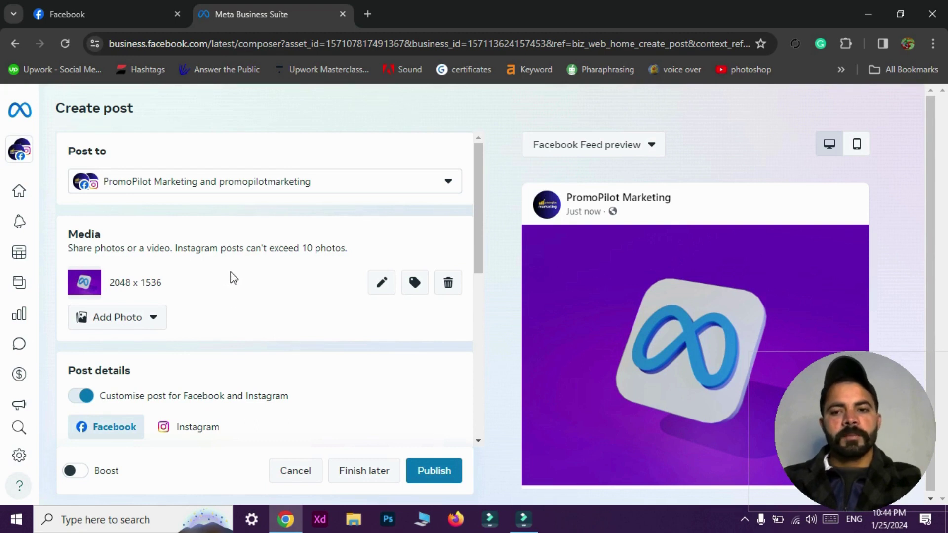
- View the business notifications and open the Planner calendar in month view
click(19, 221)
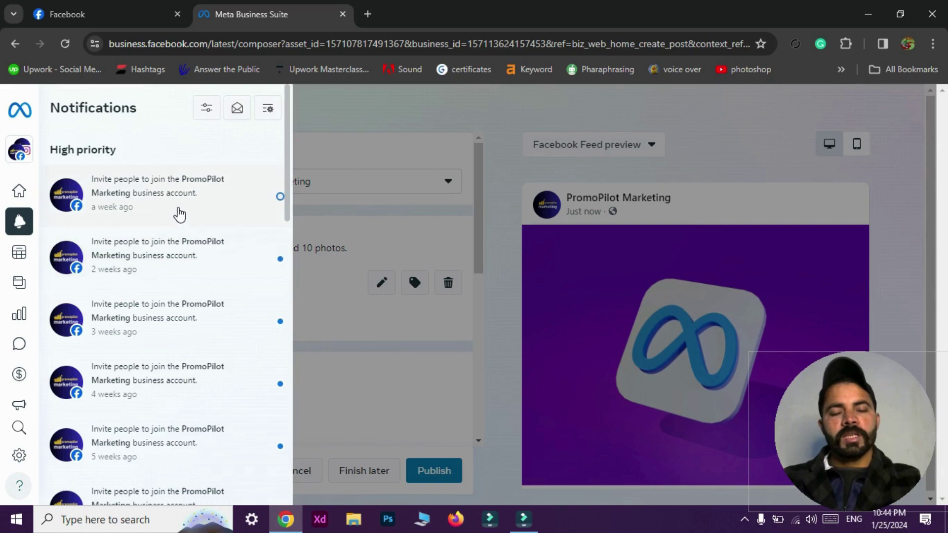
click(19, 252)
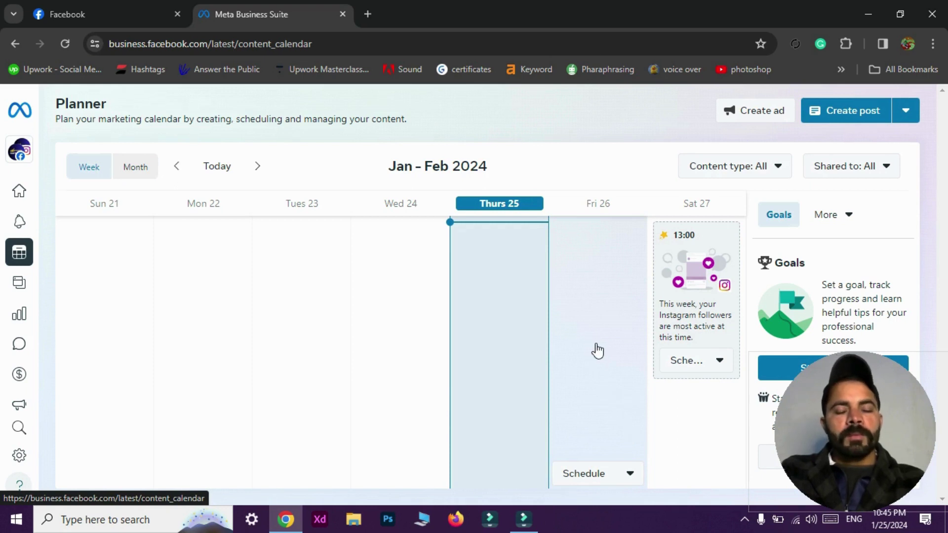
click(132, 167)
scroll(391, 353, down, 4)
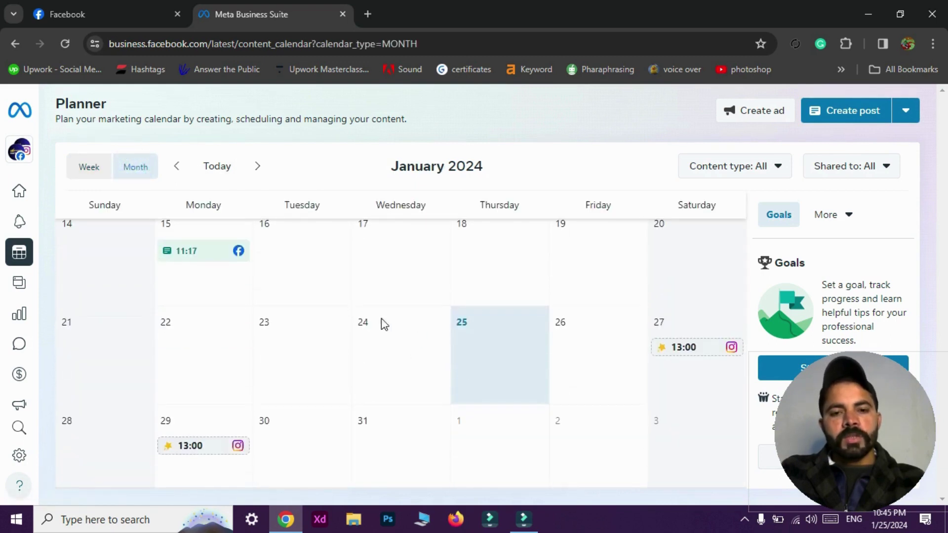
- Browse the Planner's month calendar ahead to March 2024 and go back to February 2024
click(257, 168)
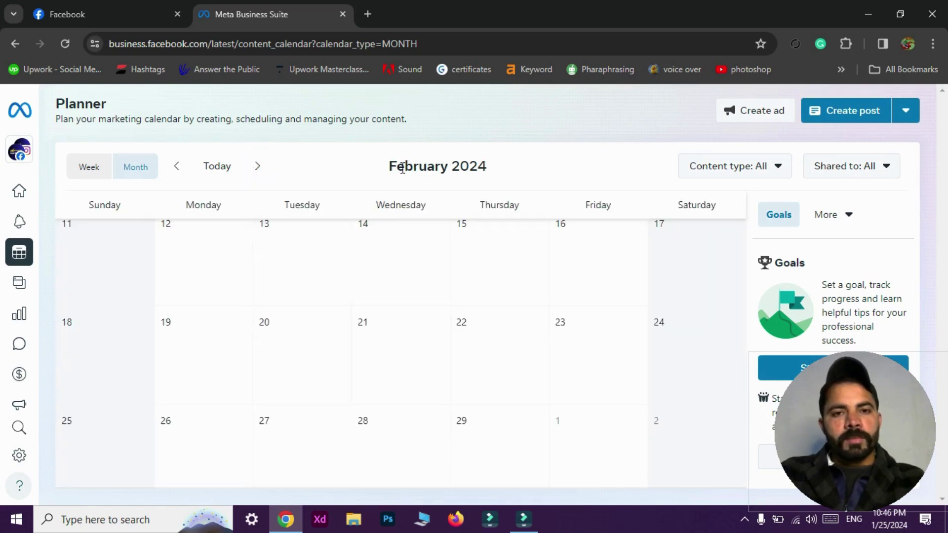
click(257, 169)
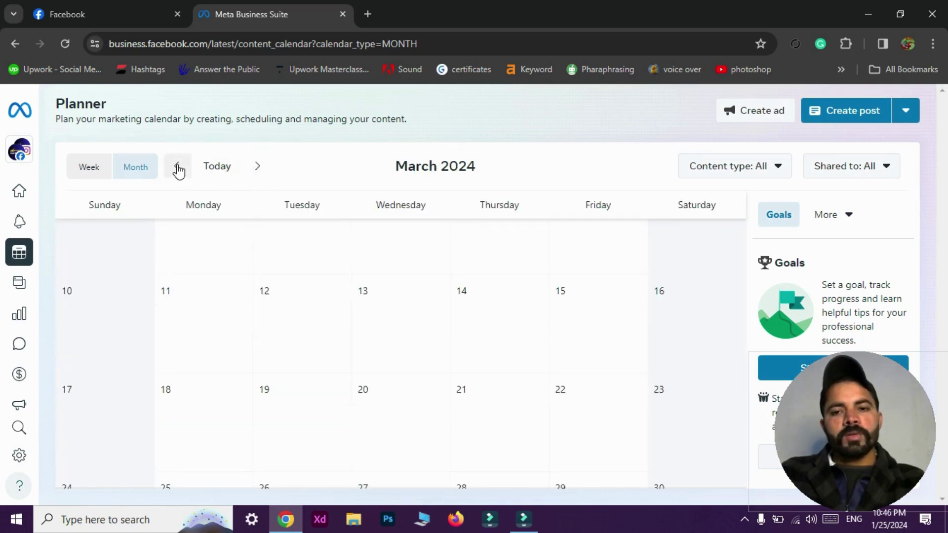
click(178, 170)
scroll(433, 315, up, 2)
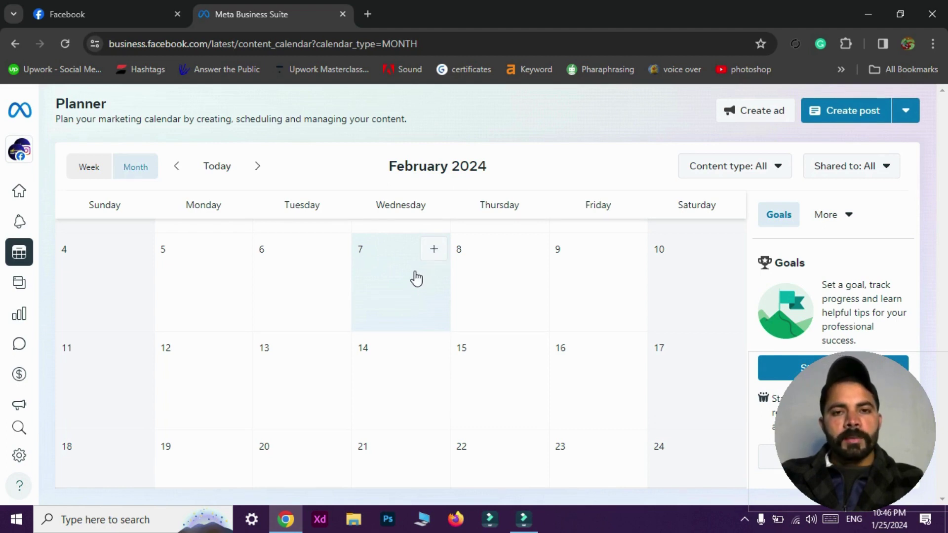
- Open the Content page and examine the published posts and reels with their date, status, distribution and view columns
click(15, 285)
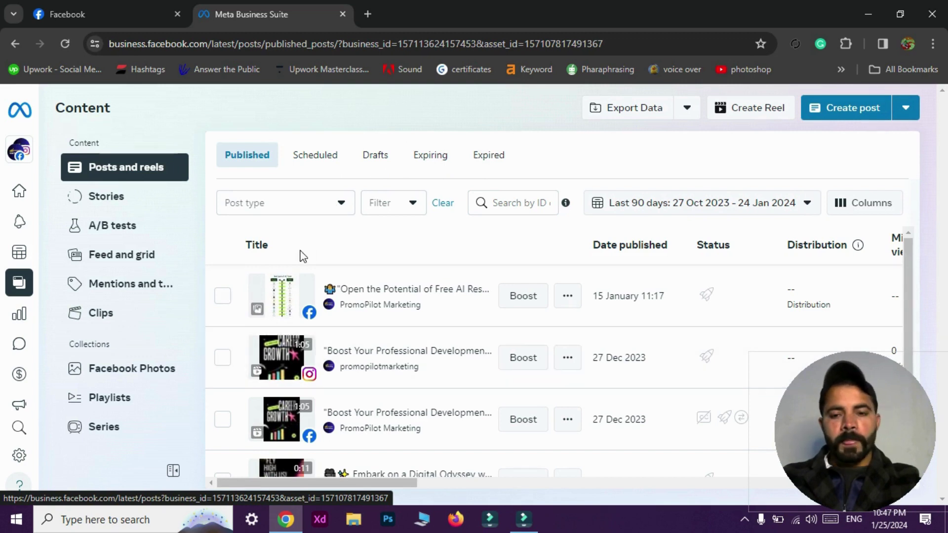
scroll(308, 253, down, 3)
scroll(349, 338, up, 3)
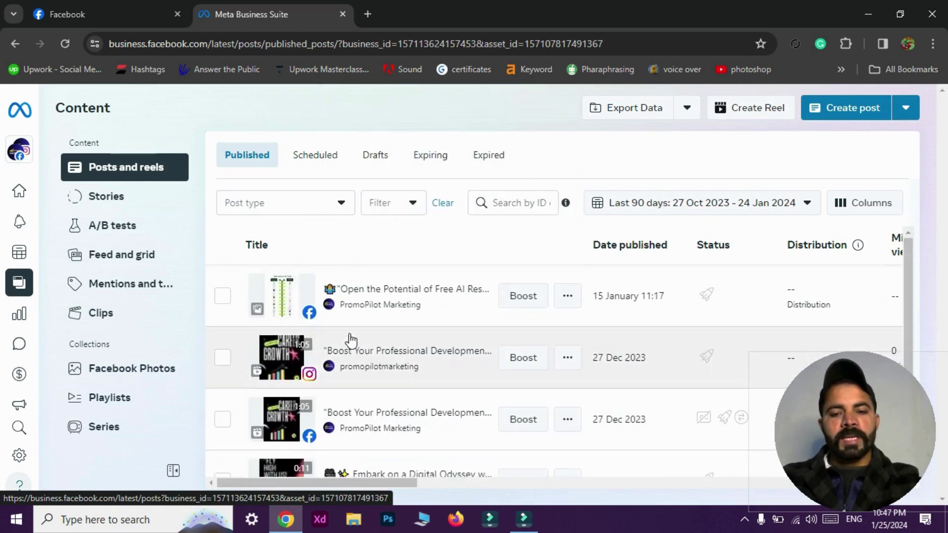
drag(384, 488, 468, 484)
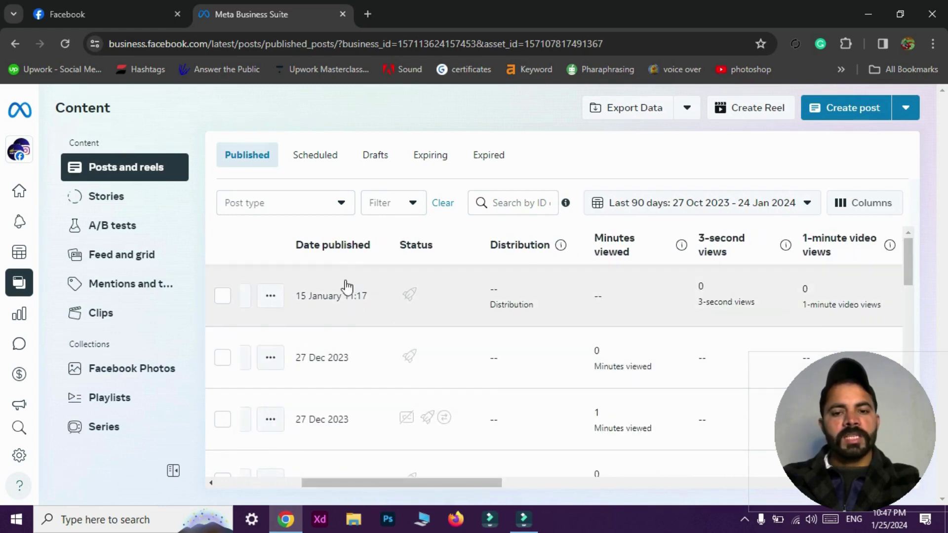
drag(456, 483, 401, 473)
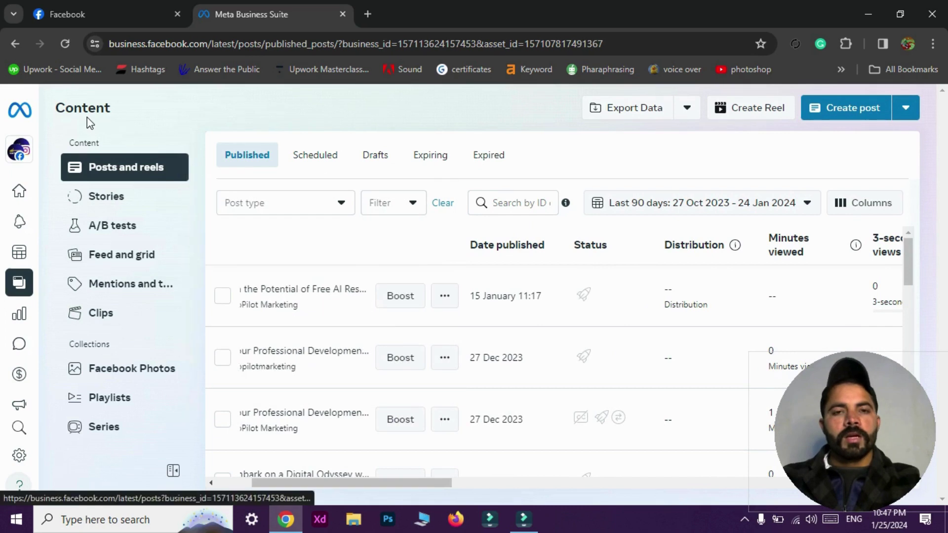
- Review the Facebook performance overview in Insights and open the Inbox showing all messages
mouse_move(27, 316)
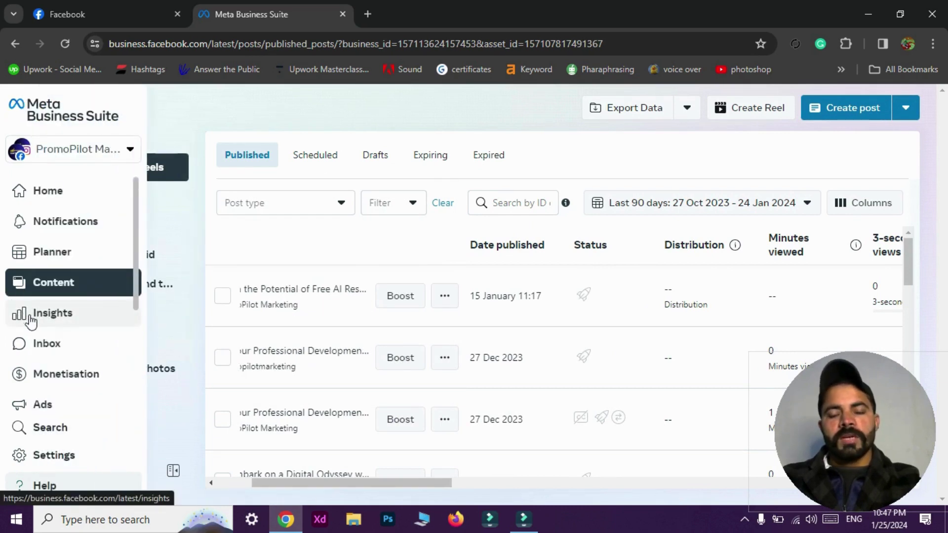
click(29, 319)
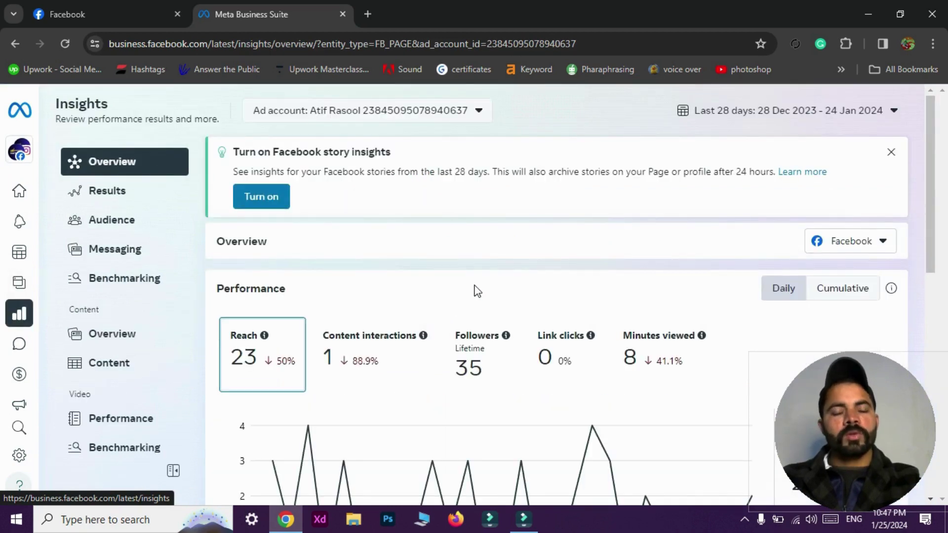
scroll(465, 349, down, 1)
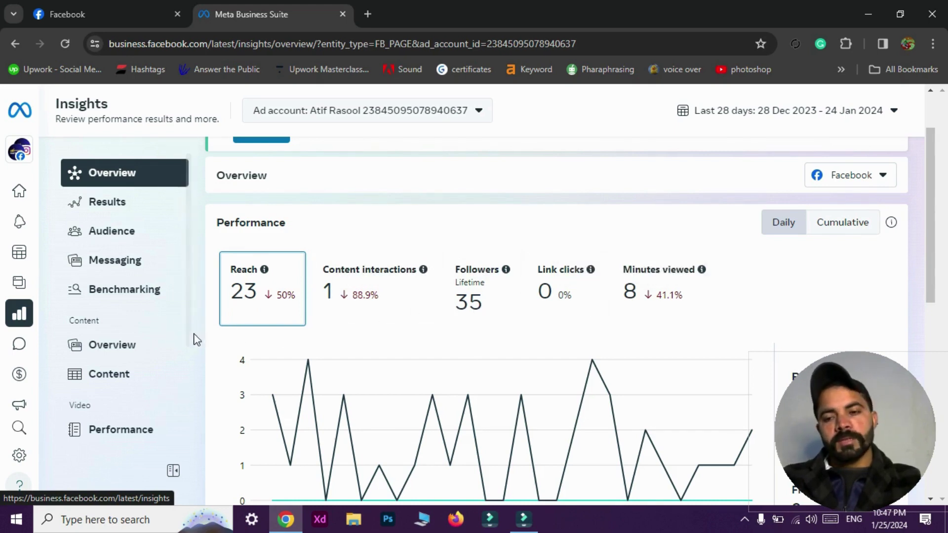
click(16, 344)
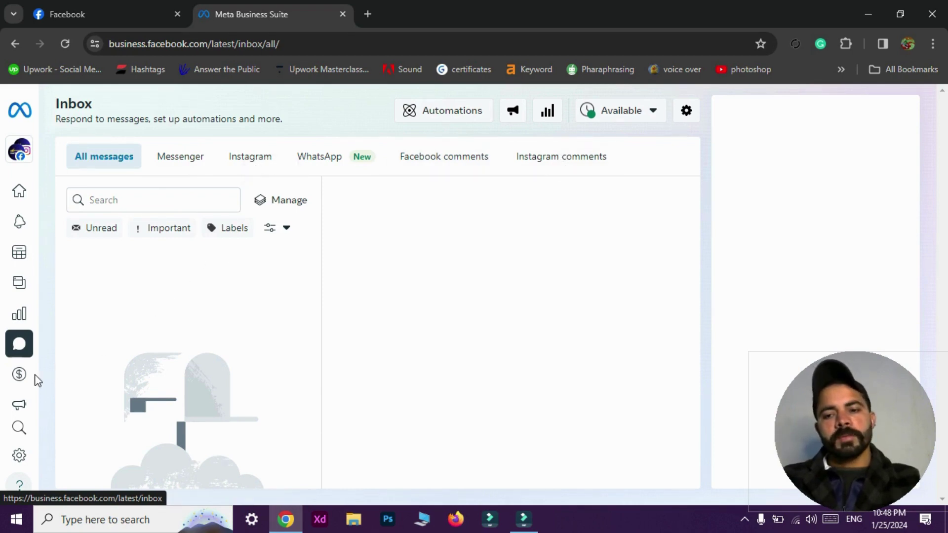
- Review the Monetisation overview's status and the eligibility rules of its tools, and open the Ads summary page
mouse_move(22, 381)
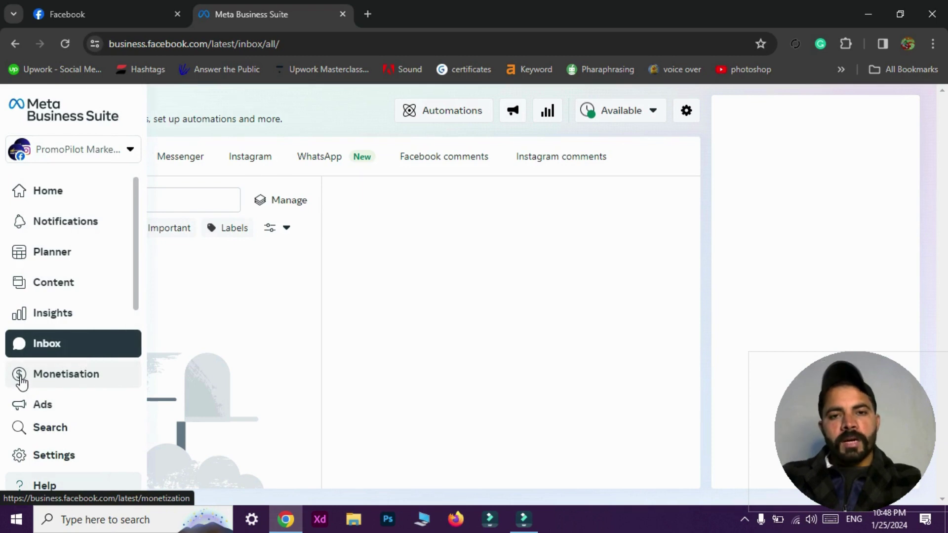
click(21, 380)
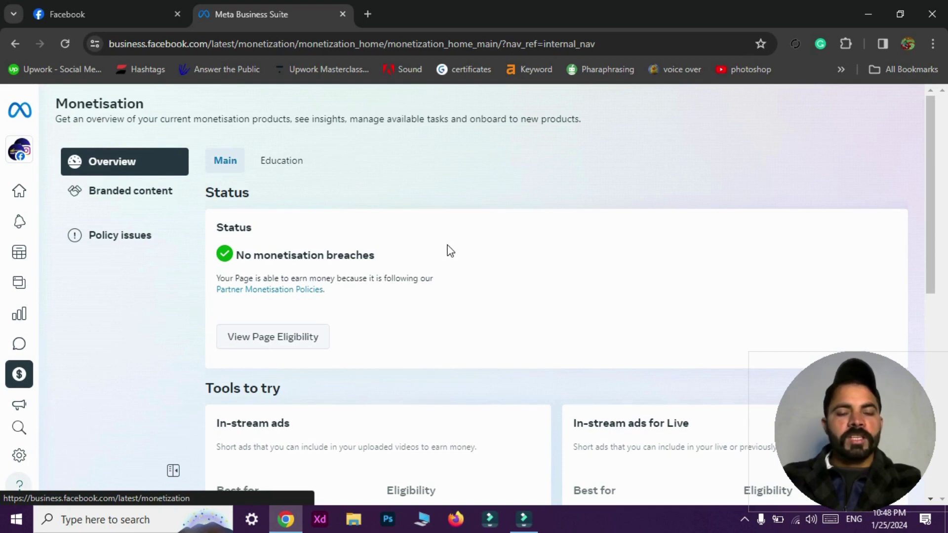
scroll(435, 252, down, 5)
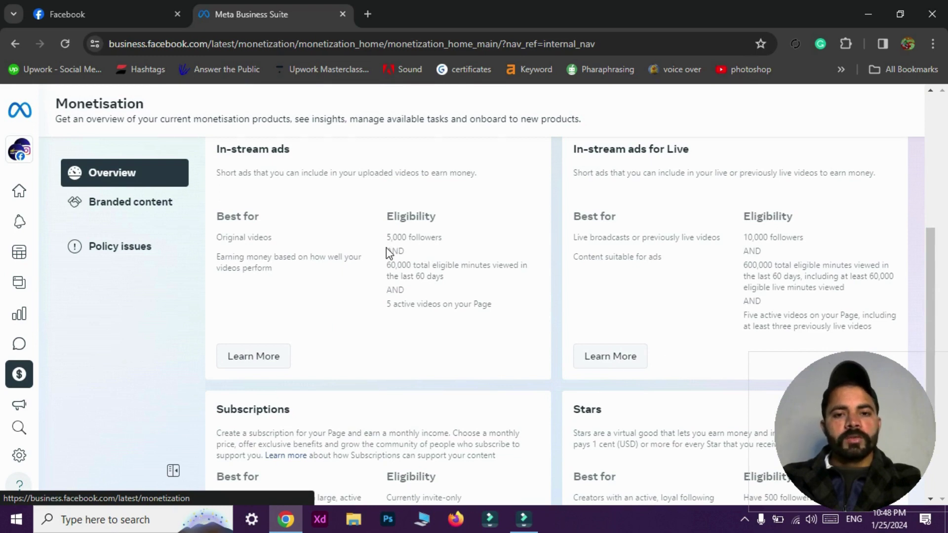
scroll(395, 247, up, 4)
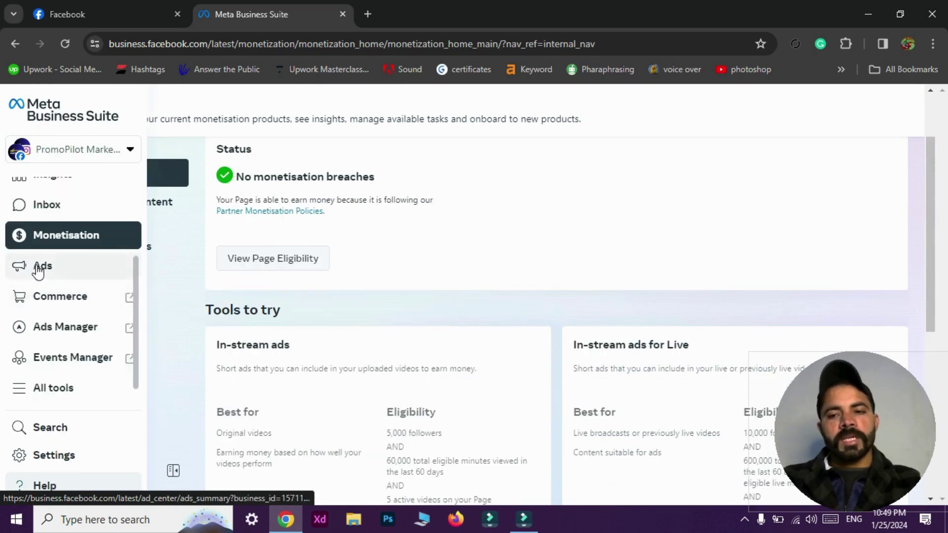
click(38, 271)
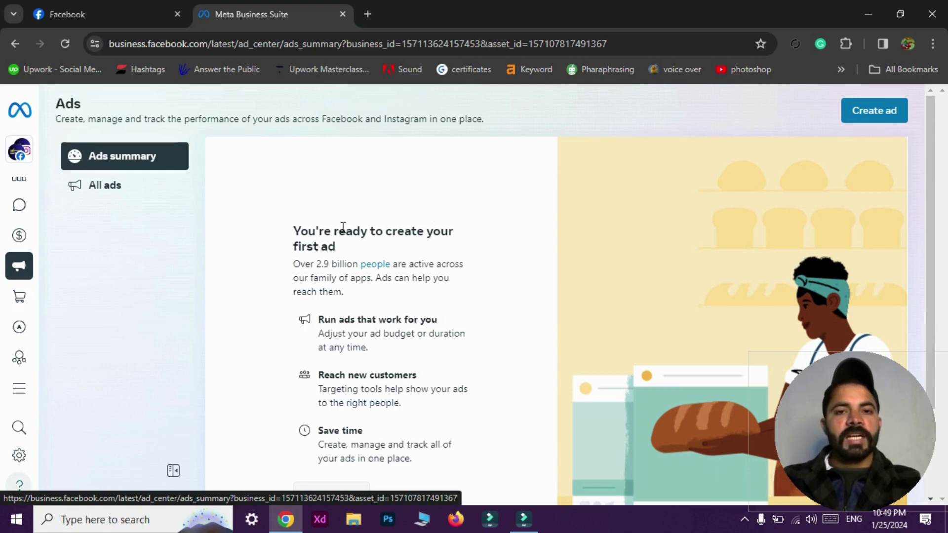
- Open the full list of tools and examine its engage, manage, advertise, sell, and analyse and report sections
mouse_move(17, 306)
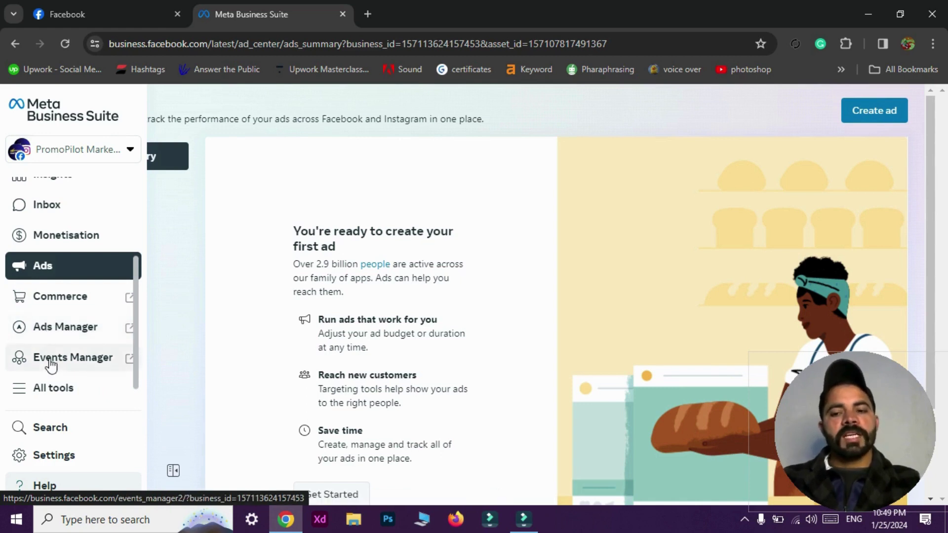
click(21, 393)
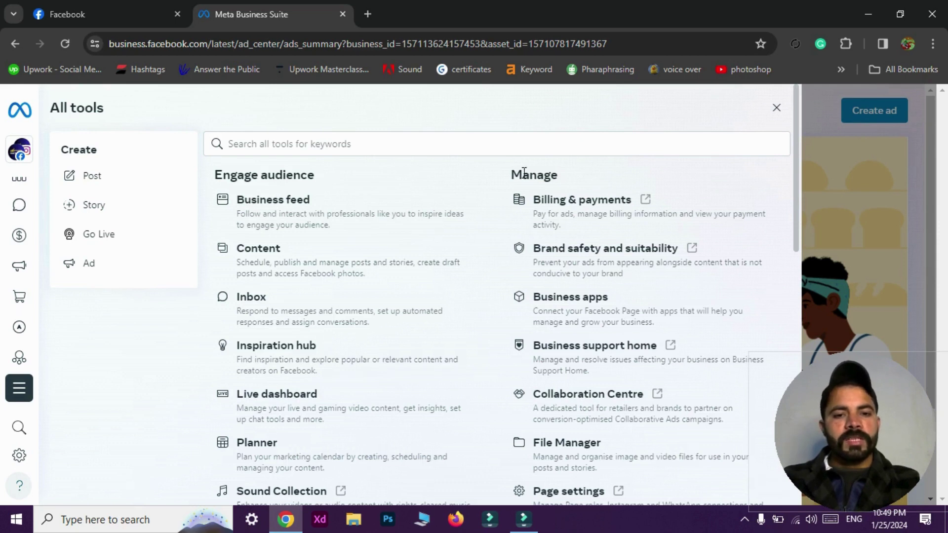
scroll(311, 250, down, 7)
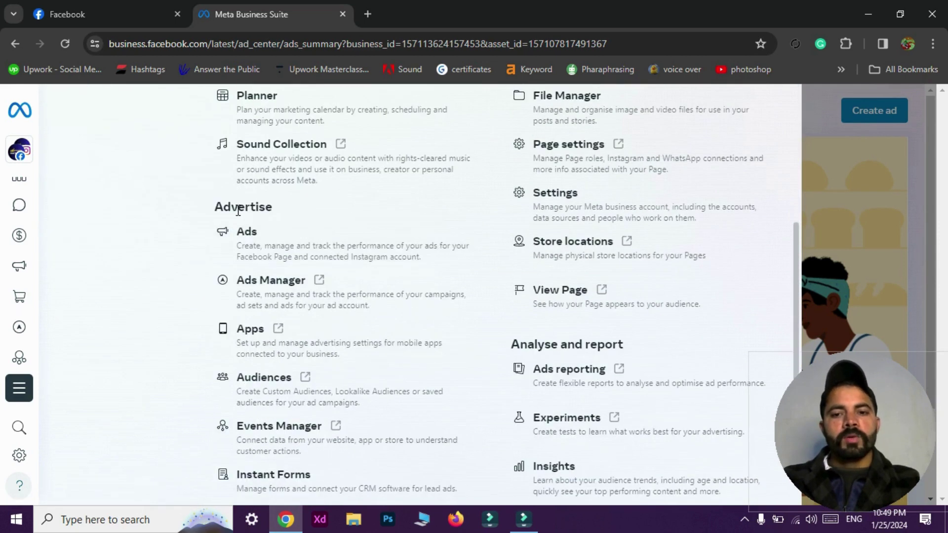
scroll(482, 267, down, 3)
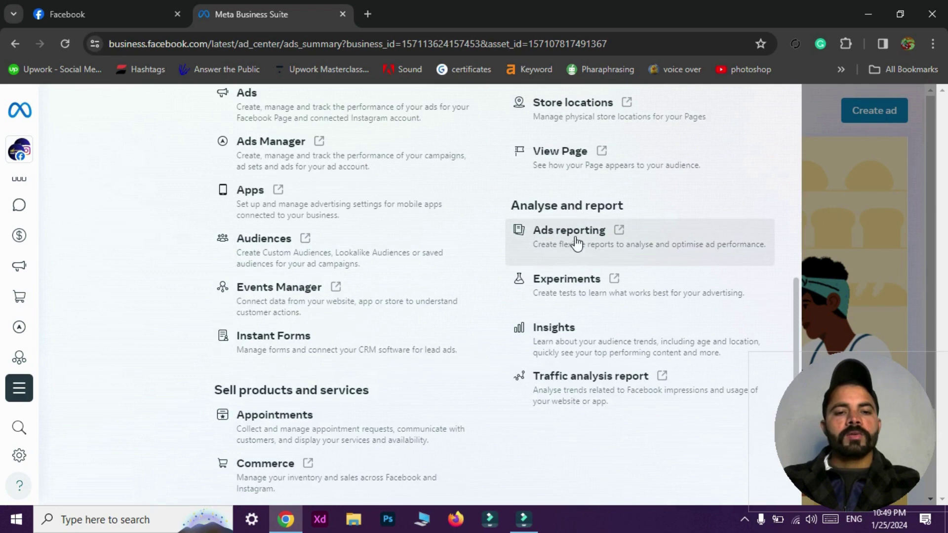
scroll(457, 258, down, 3)
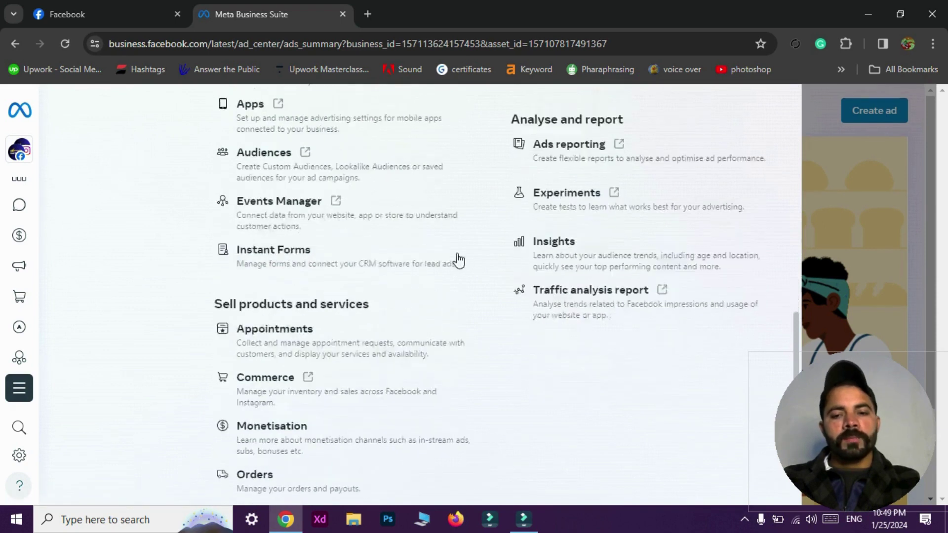
scroll(397, 269, up, 12)
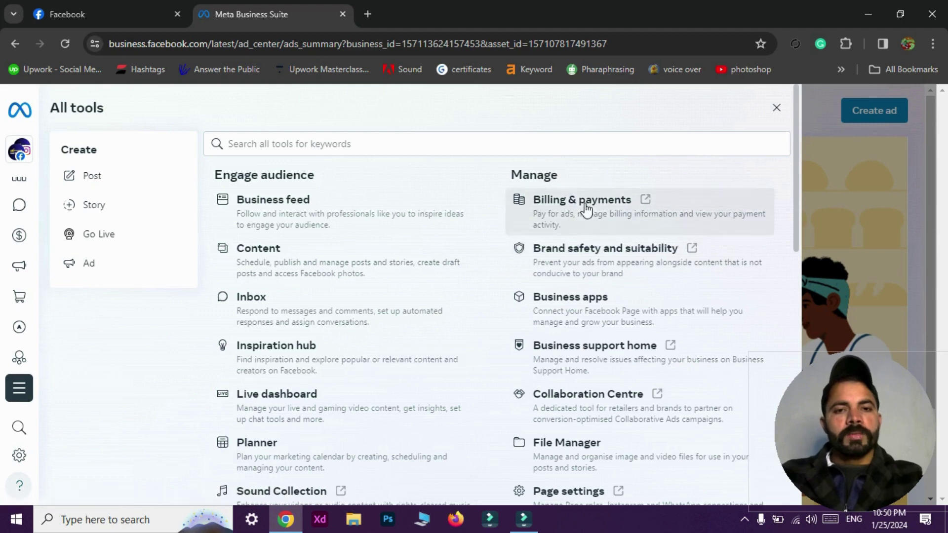
scroll(433, 296, down, 5)
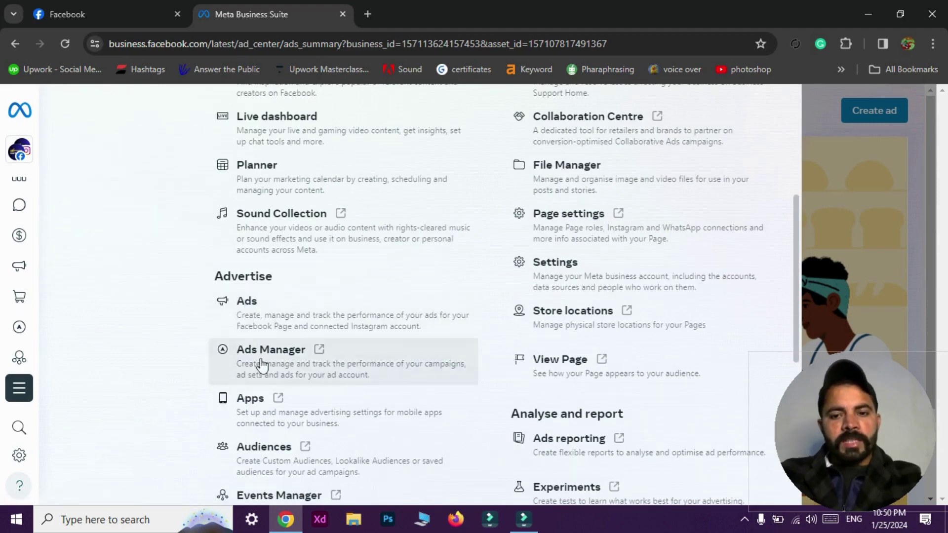
scroll(276, 353, down, 3)
scroll(445, 298, up, 1)
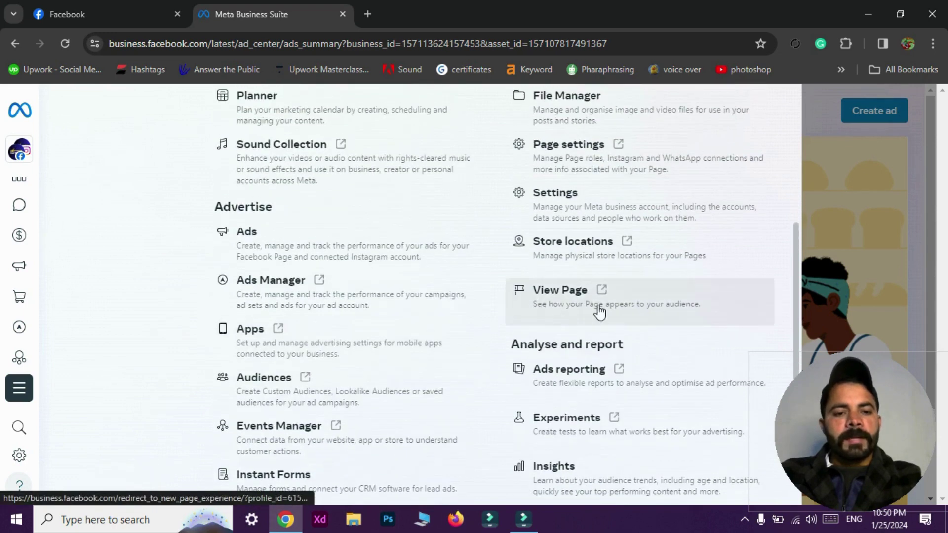
scroll(605, 317, down, 1)
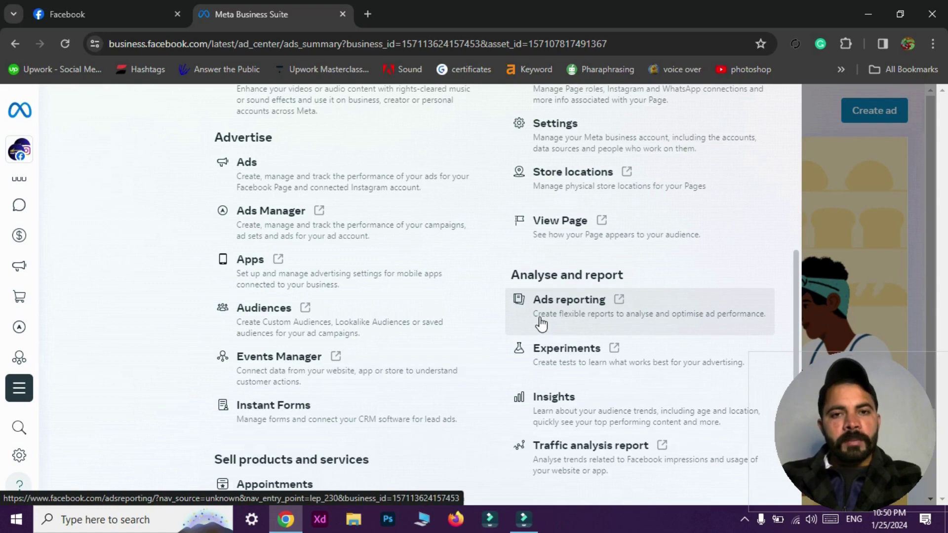
scroll(592, 337, down, 2)
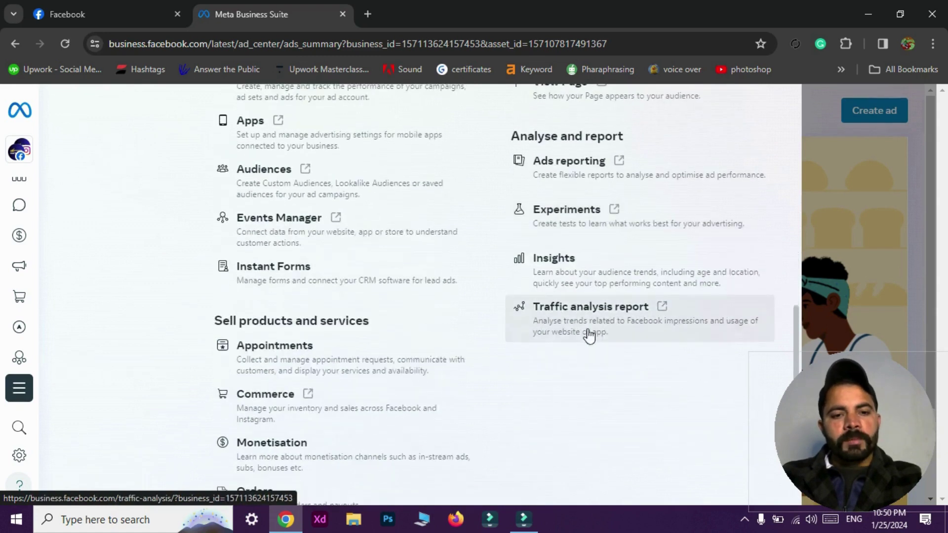
scroll(415, 306, down, 1)
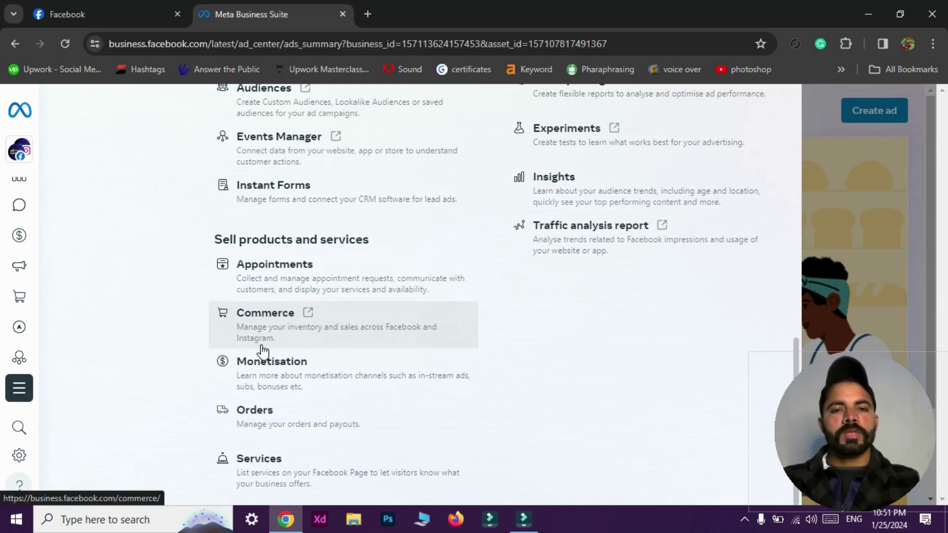
- Open the business account settings and look through all setting categories, from users and accounts to ad account settings
mouse_move(21, 432)
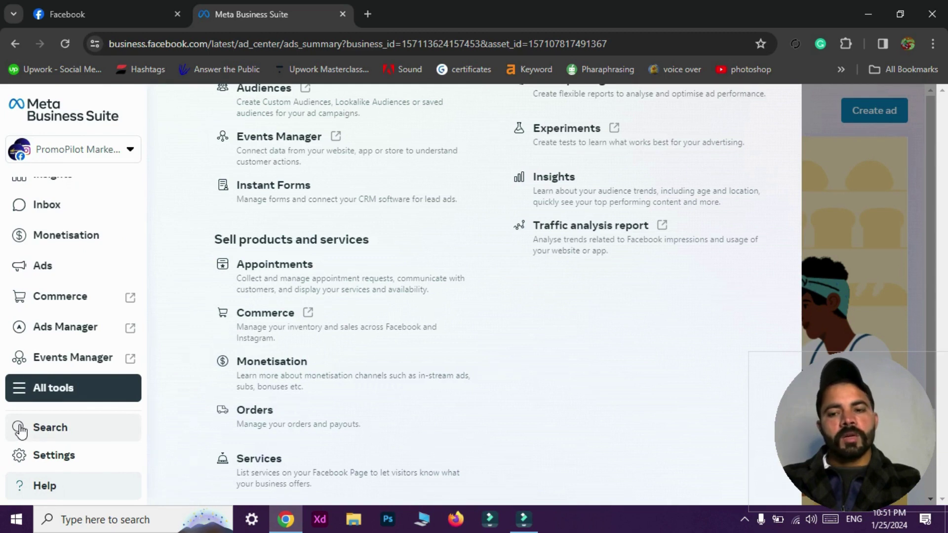
click(20, 458)
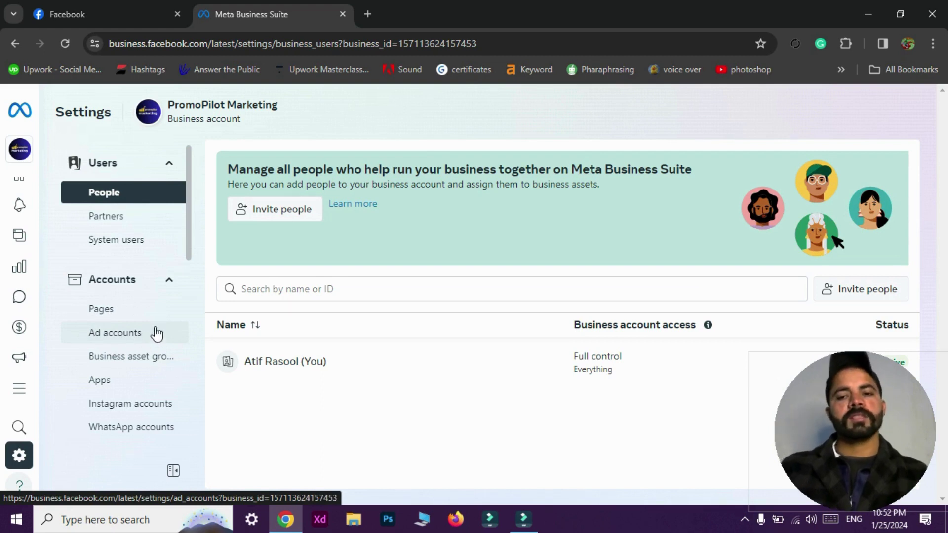
scroll(148, 341, down, 5)
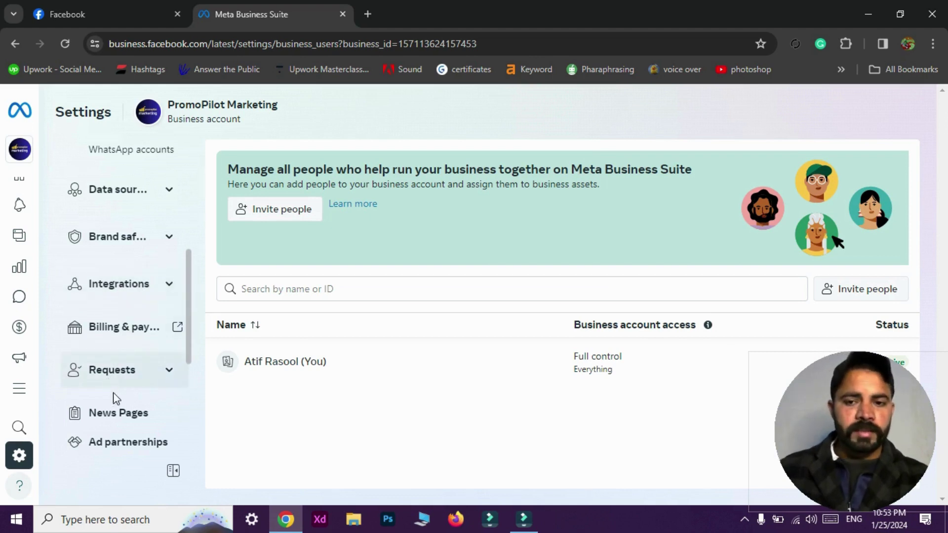
scroll(105, 414, down, 4)
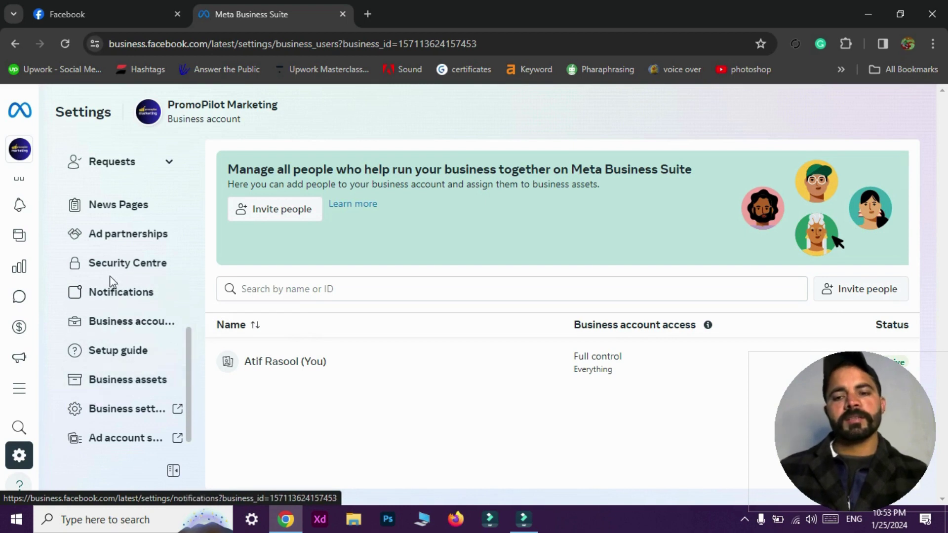
drag(186, 419, 182, 233)
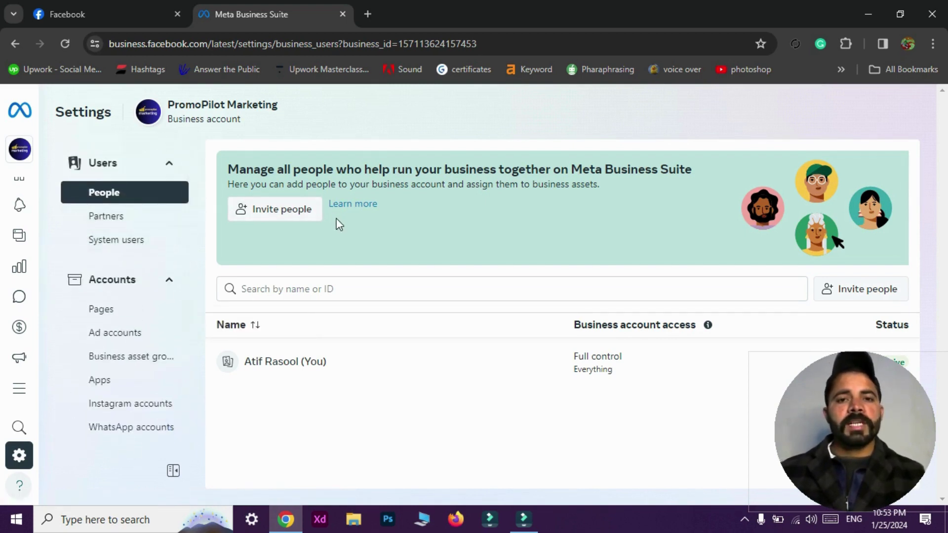